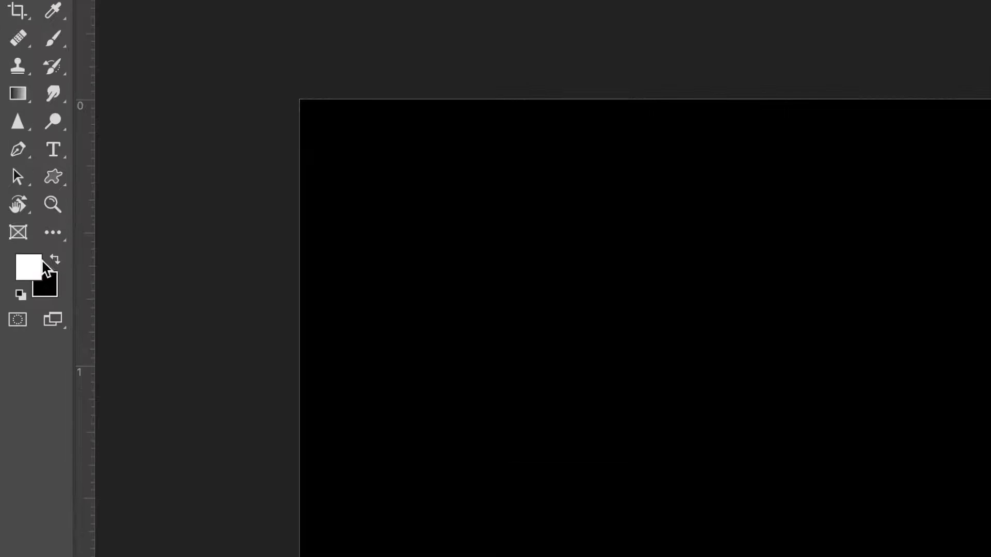
Step: Save the document to the Desktop as tutorial.psd in Photoshop format with Maximize Compatibility on
click(55, 262)
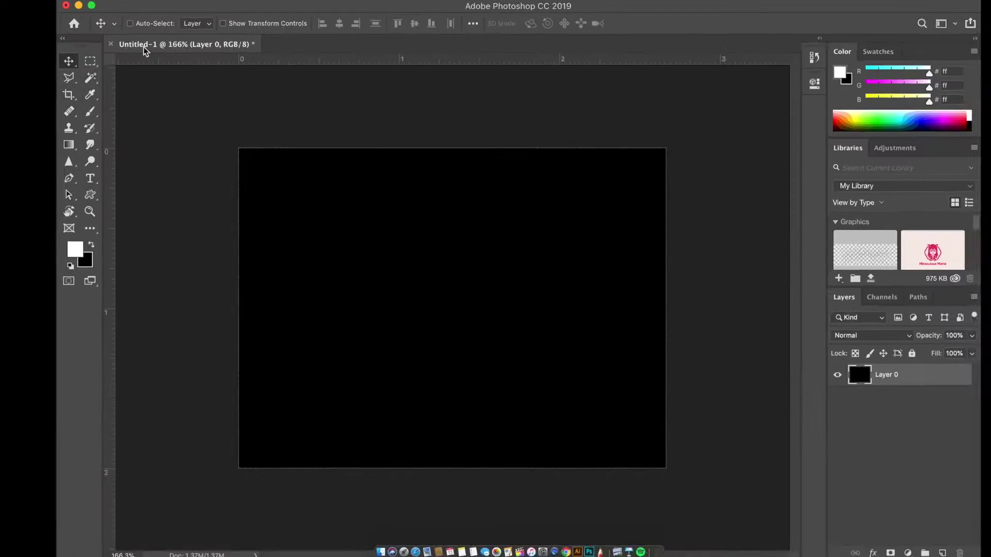
key(super)
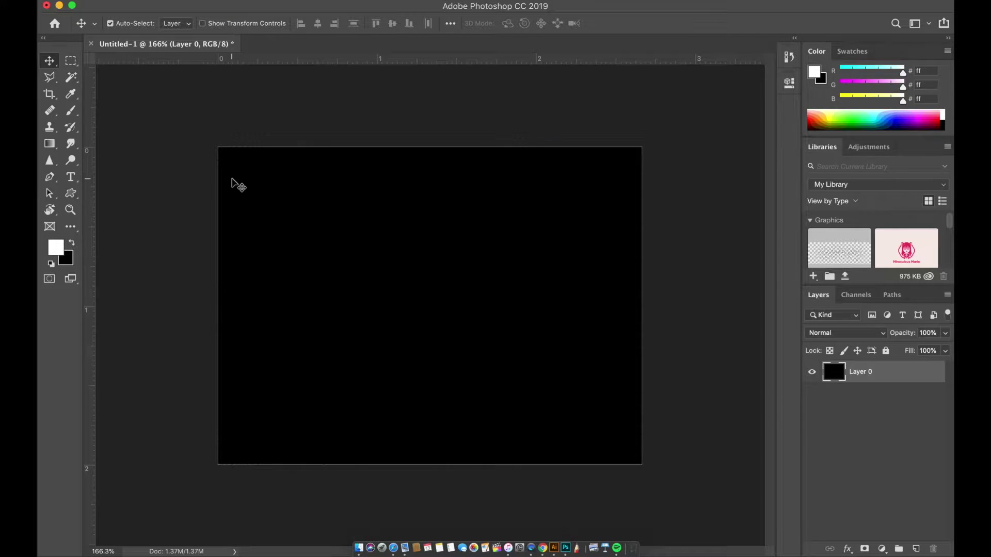
key(super+s)
click(274, 173)
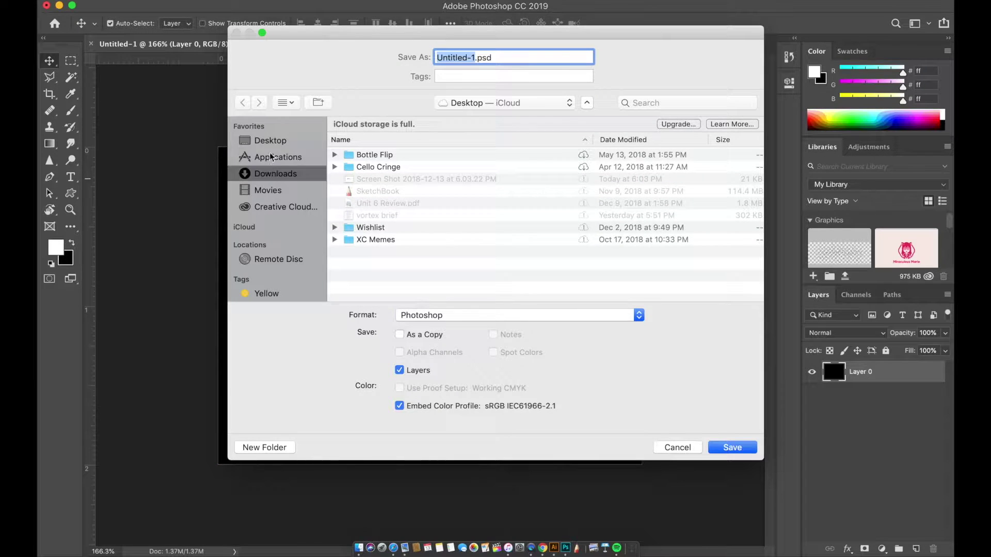
click(288, 141)
text(tutoria)
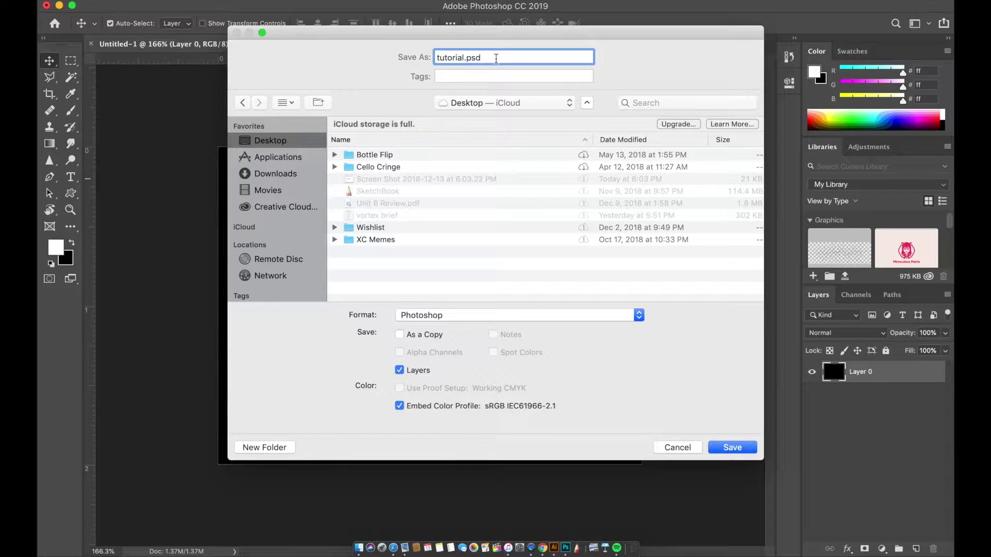
click(732, 448)
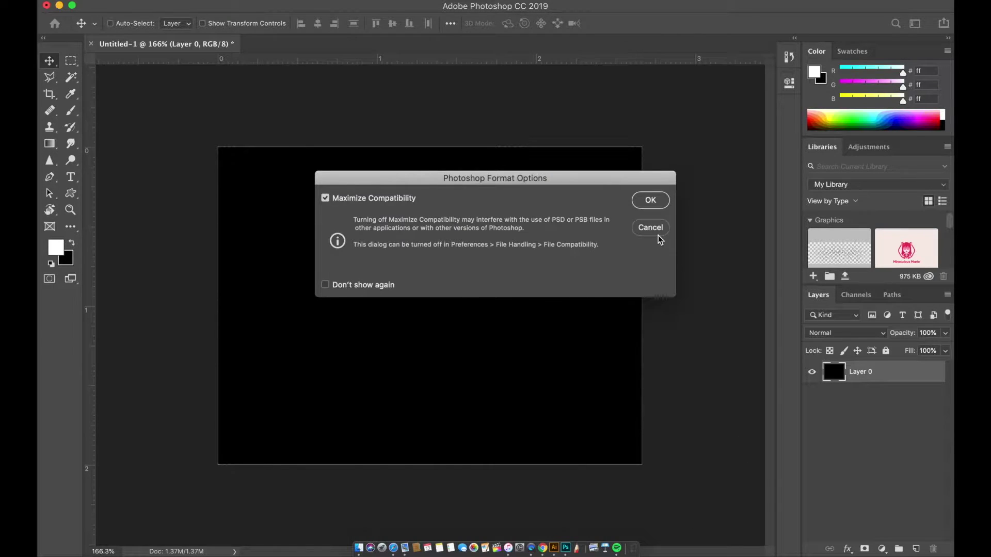
click(652, 200)
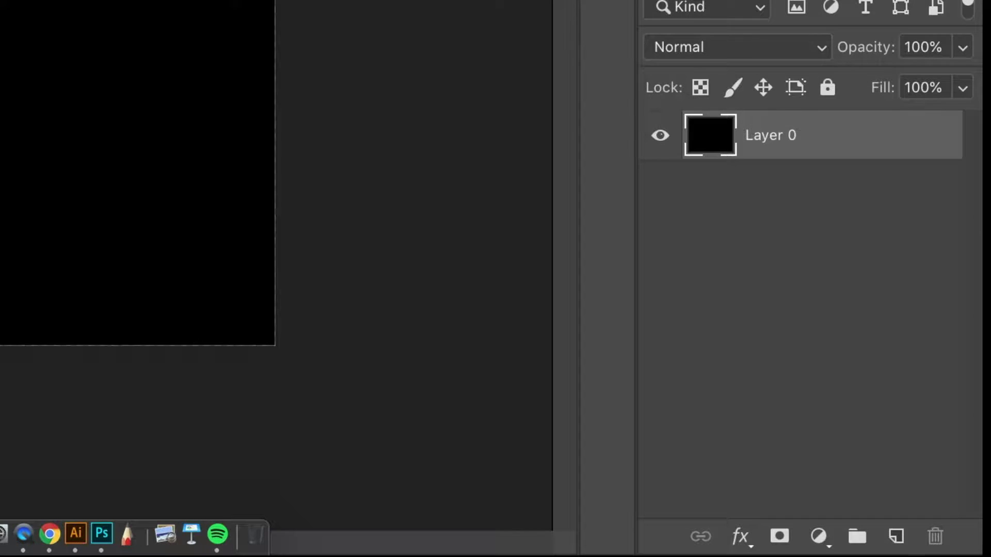
Step: Add a new layer above the black Layer 0 and paint broad soft white brush strokes across it
click(898, 536)
key(b)
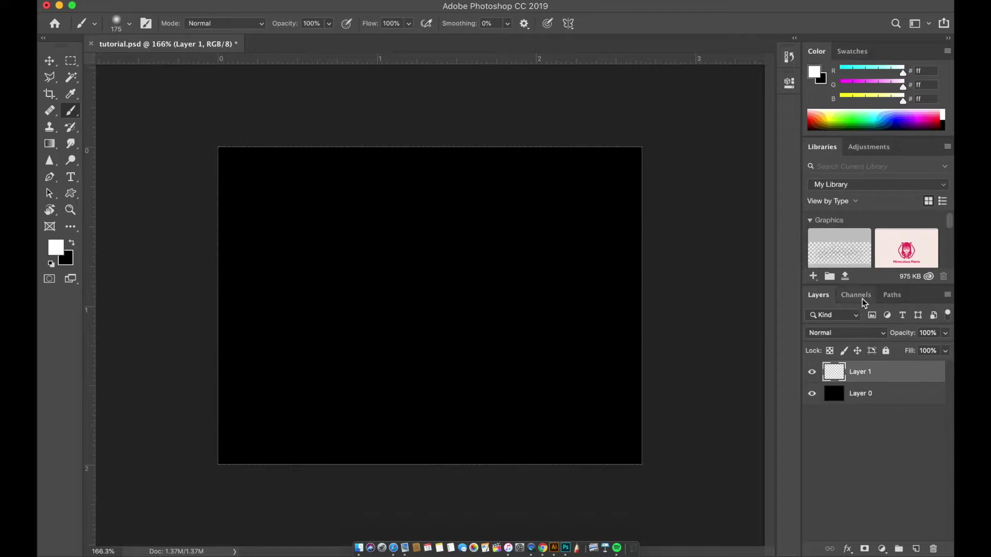
drag(245, 291, 400, 292)
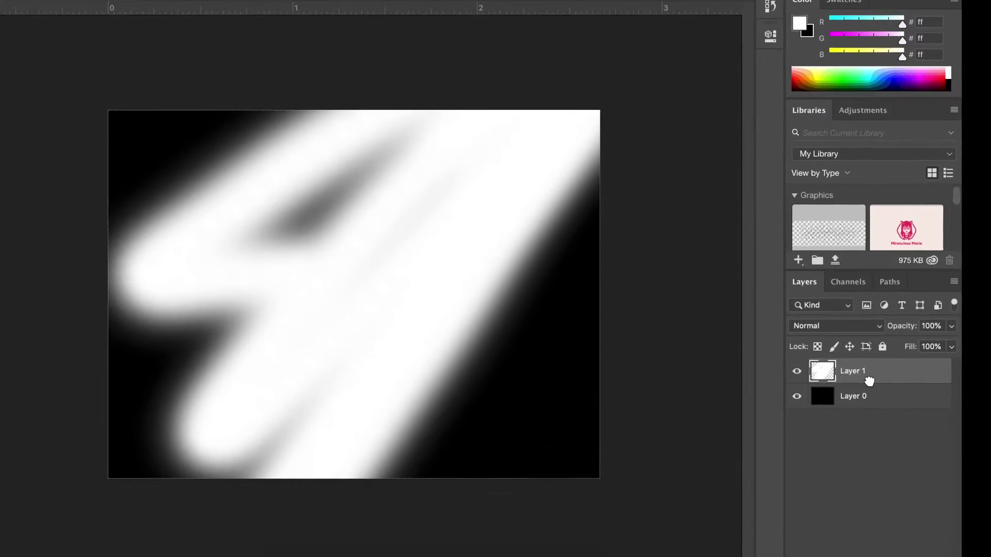
Step: Toggle the painted layer's visibility off and on to compare the canvas with and without it
mouse_move(870, 381)
mouse_down()
mouse_move(871, 413)
mouse_move(839, 377)
mouse_move(839, 351)
mouse_up()
click(740, 369)
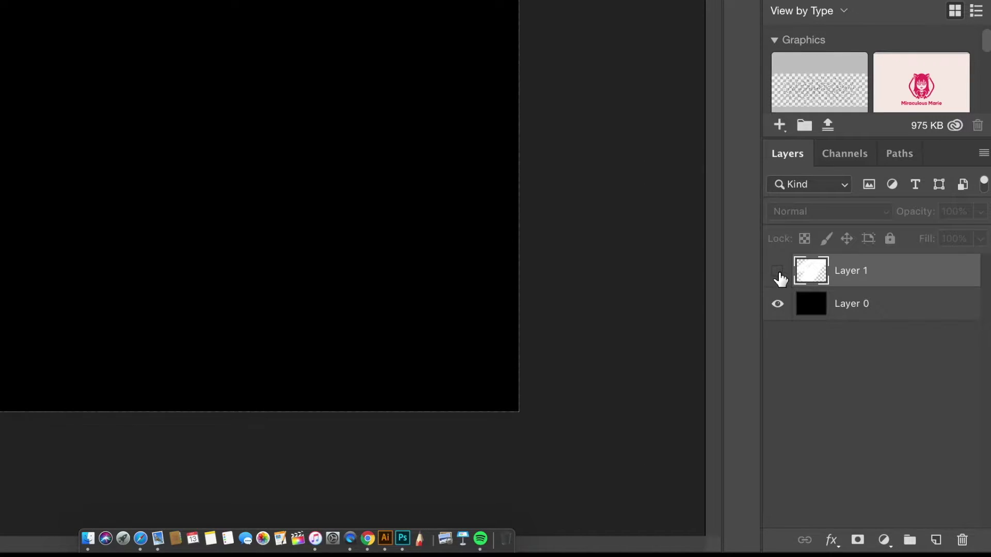
click(778, 272)
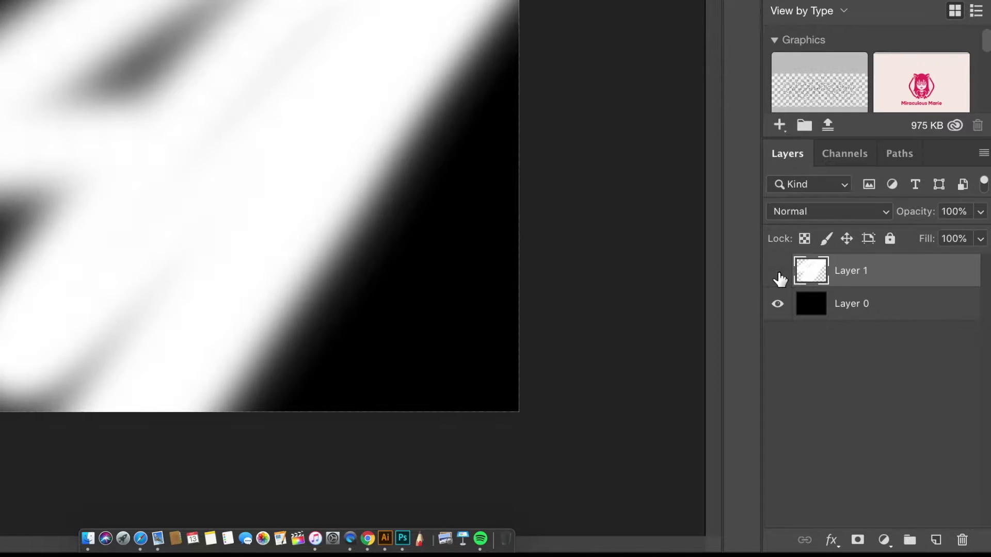
click(778, 272)
click(778, 272)
click(778, 272)
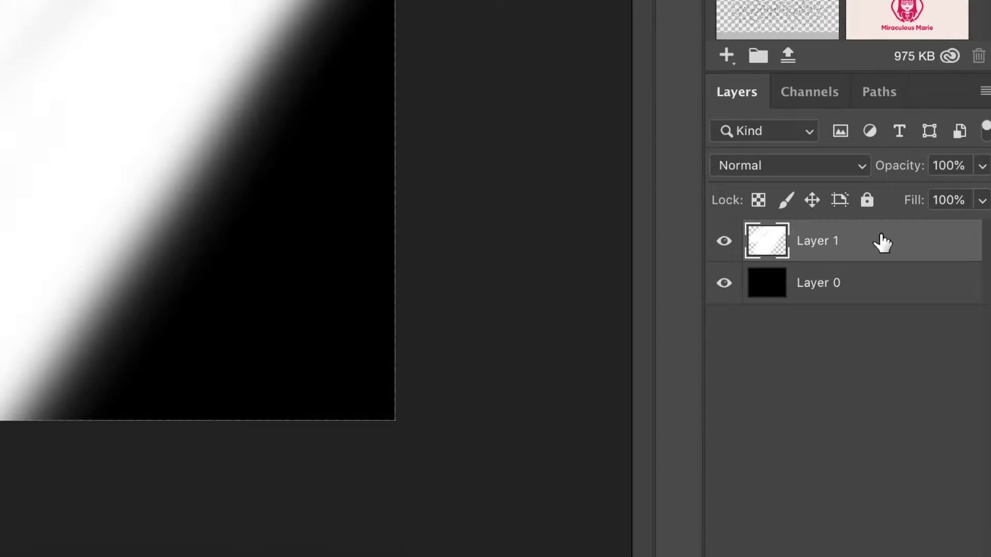
Step: Add a Color Overlay layer style to the painted layer and set its color to dark purple
double_click(884, 375)
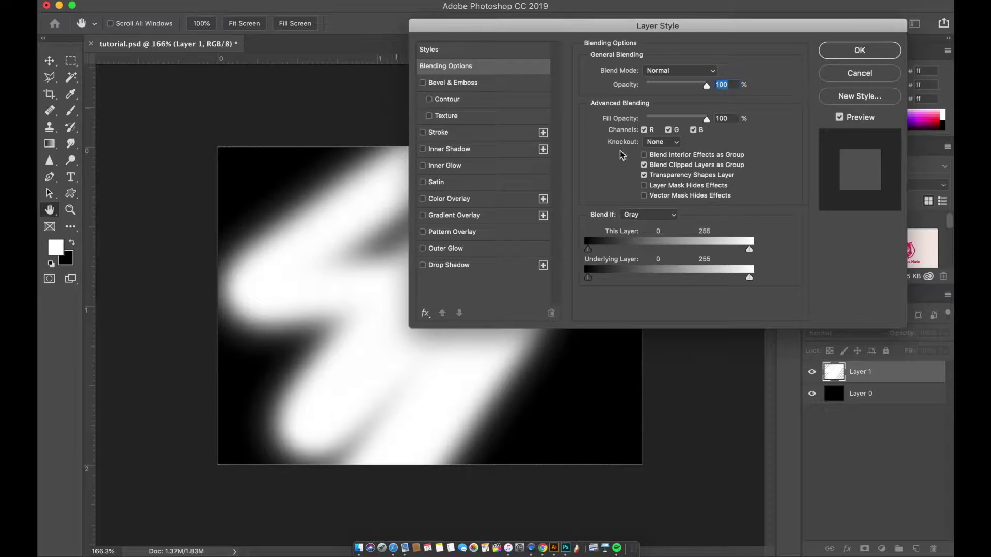
drag(439, 32, 321, 37)
click(305, 204)
click(388, 209)
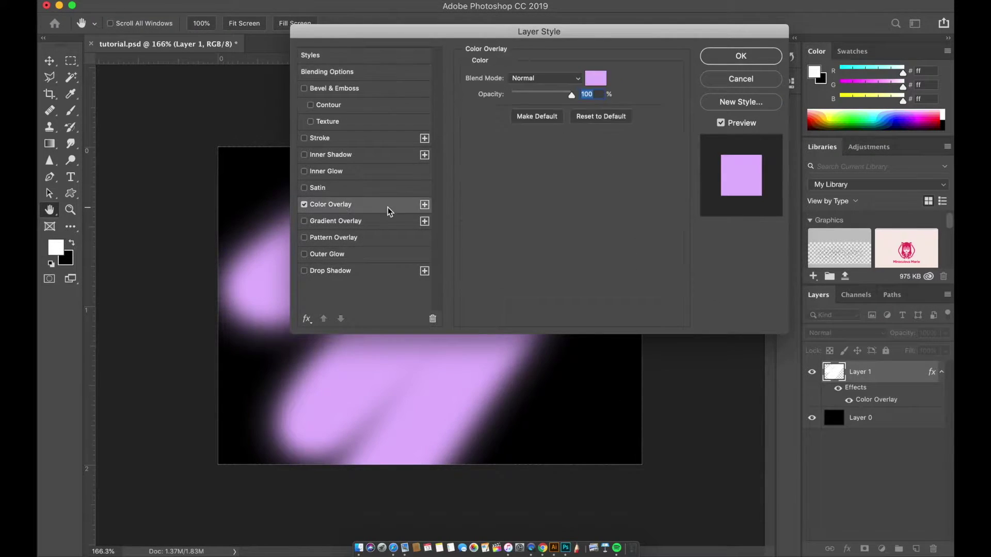
click(597, 78)
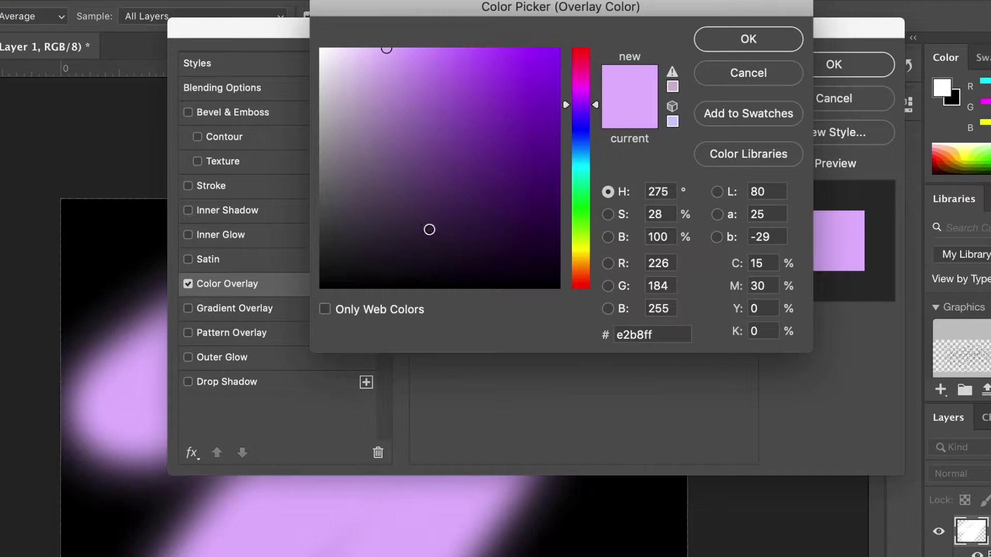
drag(430, 230, 537, 153)
click(713, 45)
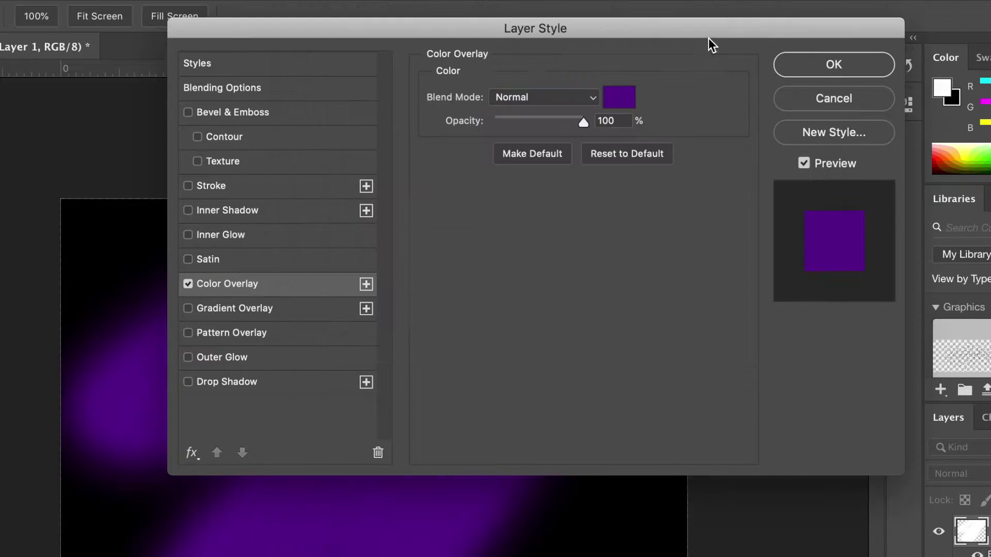
Step: Add a Gradient Overlay with the black-to-white preset to the painted layer and turn off its Color Overlay
click(253, 316)
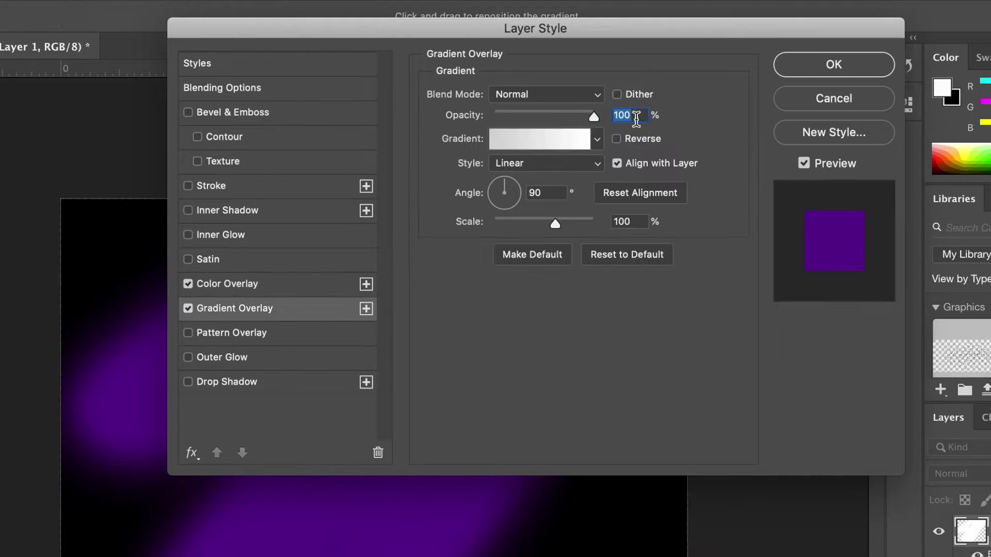
click(539, 137)
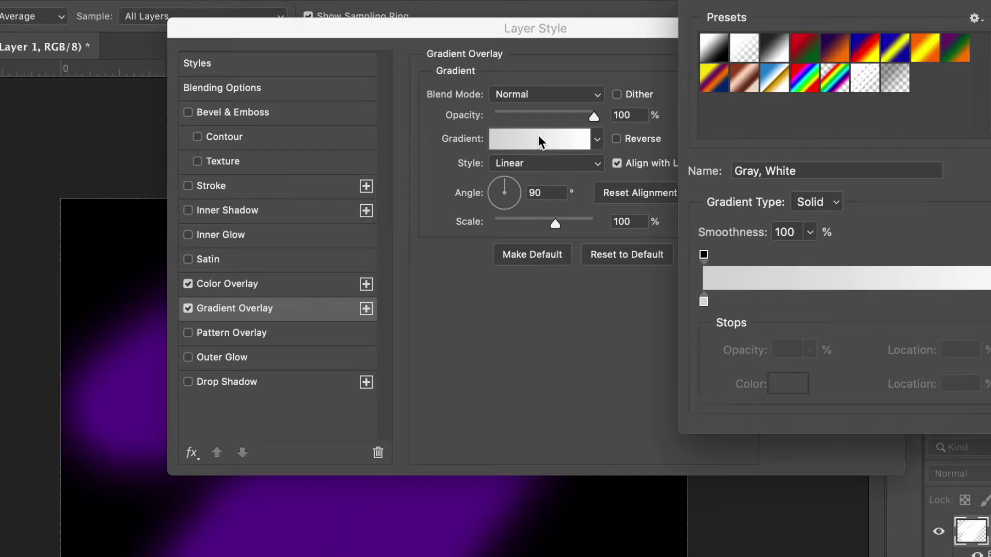
click(780, 58)
key(Return)
click(188, 283)
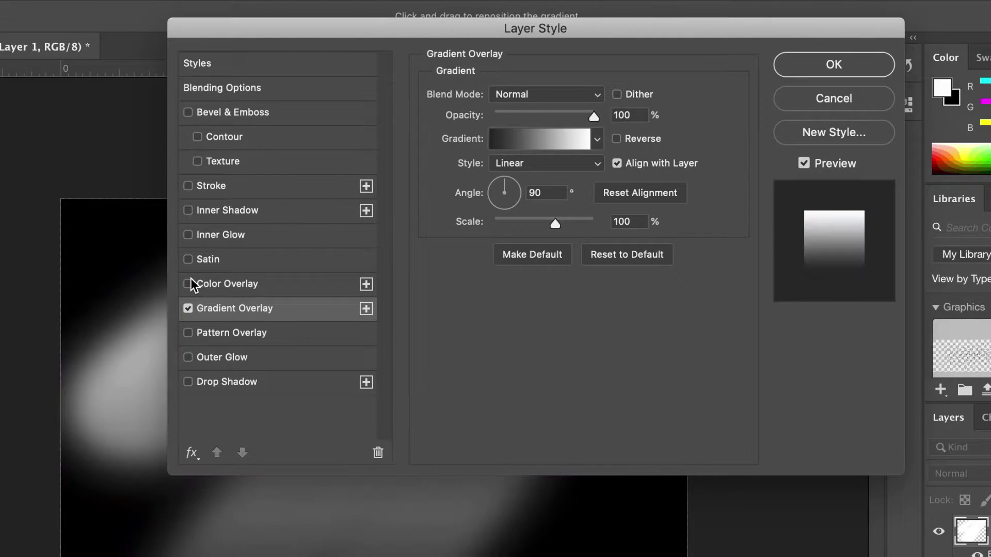
Step: Replace the painted layer's Gradient Overlay with Satin, enable the Bevel & Emboss Texture, and apply the layer styles
drag(384, 37, 725, 37)
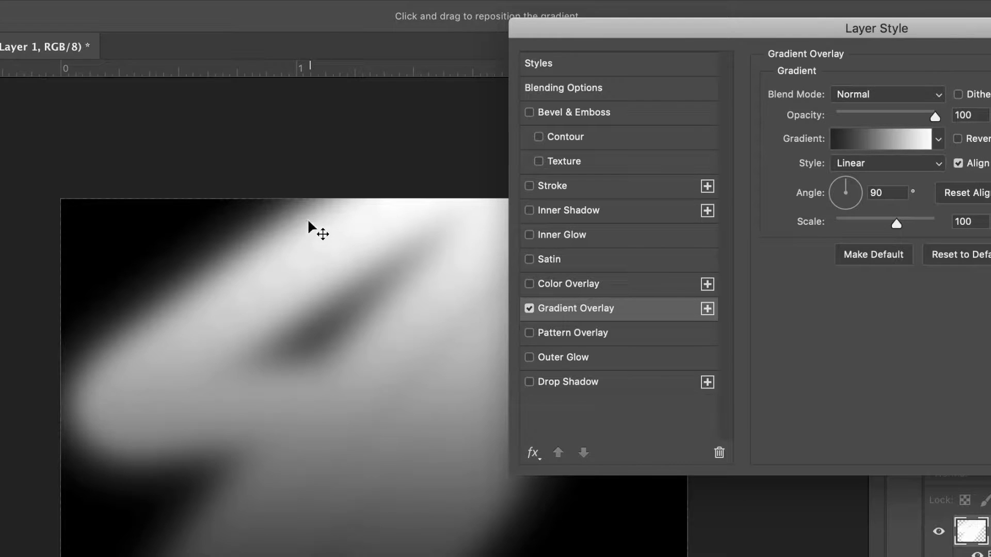
click(530, 308)
click(529, 258)
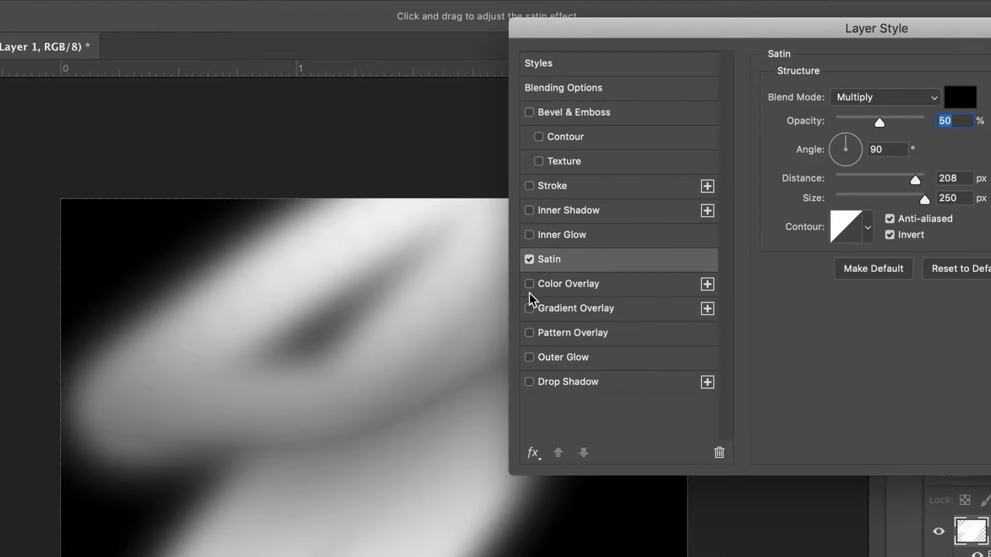
drag(655, 27, 408, 195)
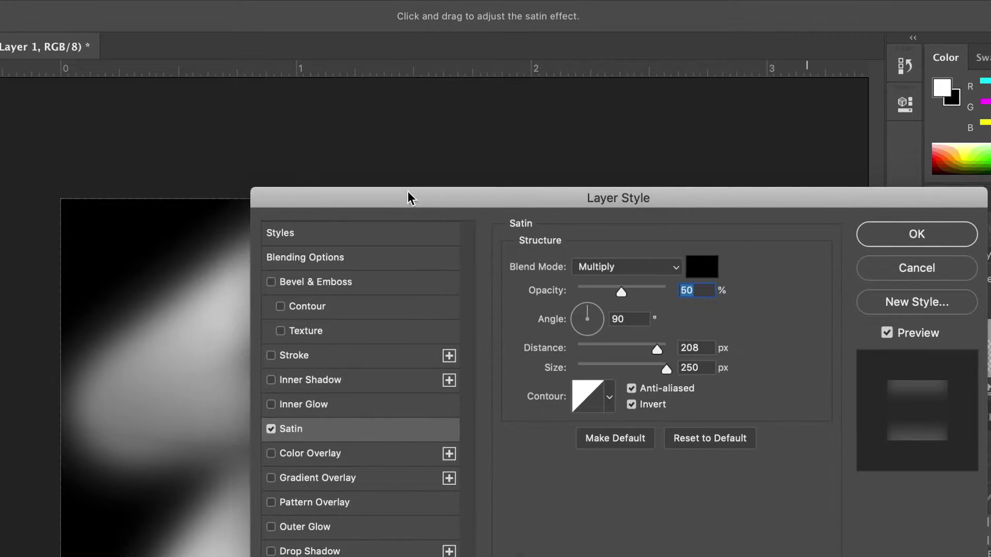
click(279, 331)
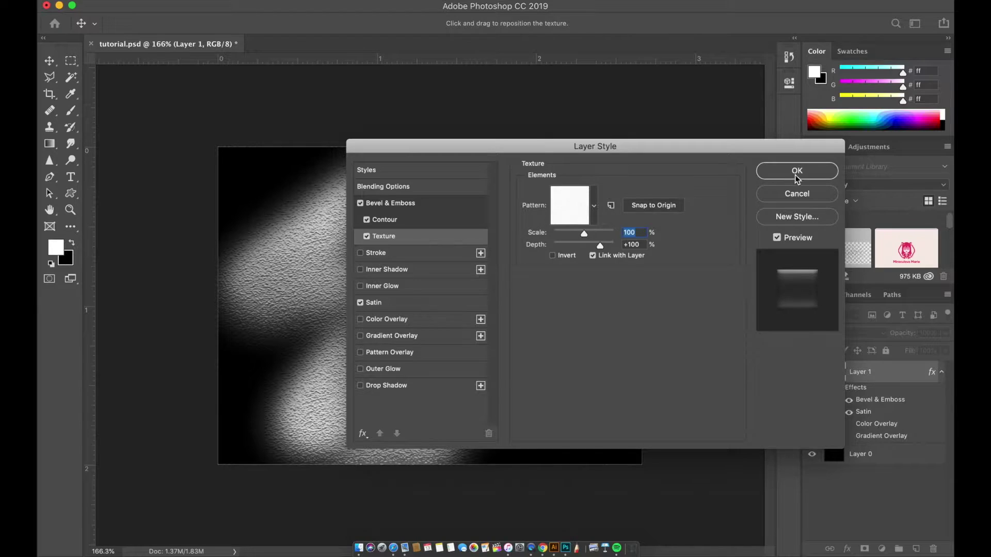
click(917, 234)
Step: Delete the styled white brush layer and switch to the Move tool
key(Delete)
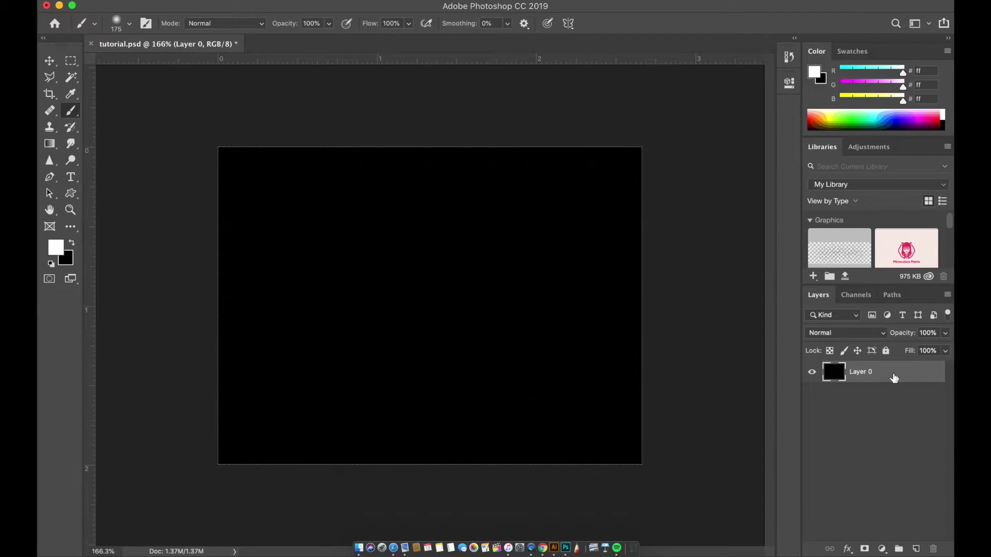
click(49, 60)
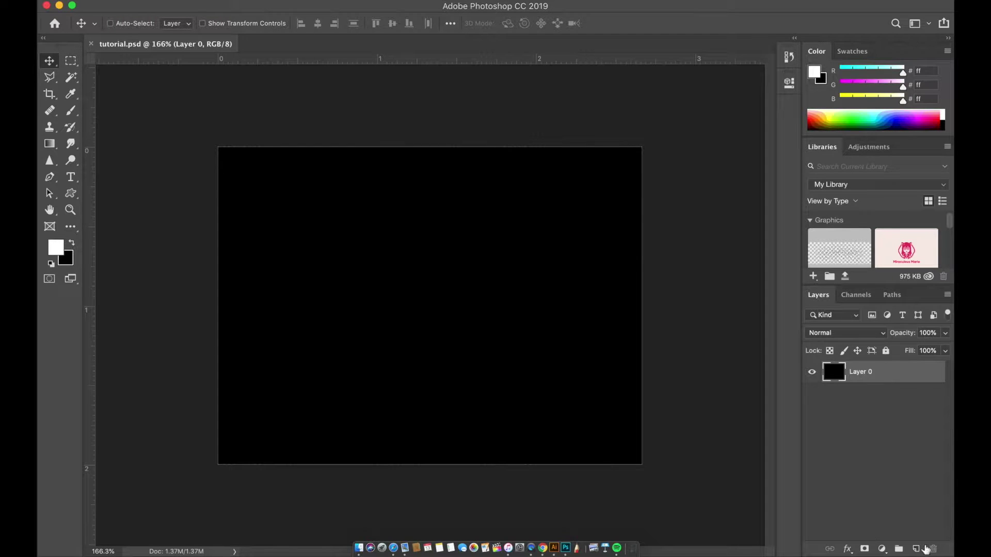
Step: Create a new layer above Layer 0 and paint a soft white oval loop in the middle of the canvas
click(924, 548)
key(b)
mouse_move(332, 310)
mouse_down()
mouse_move(401, 292)
mouse_move(313, 326)
mouse_up()
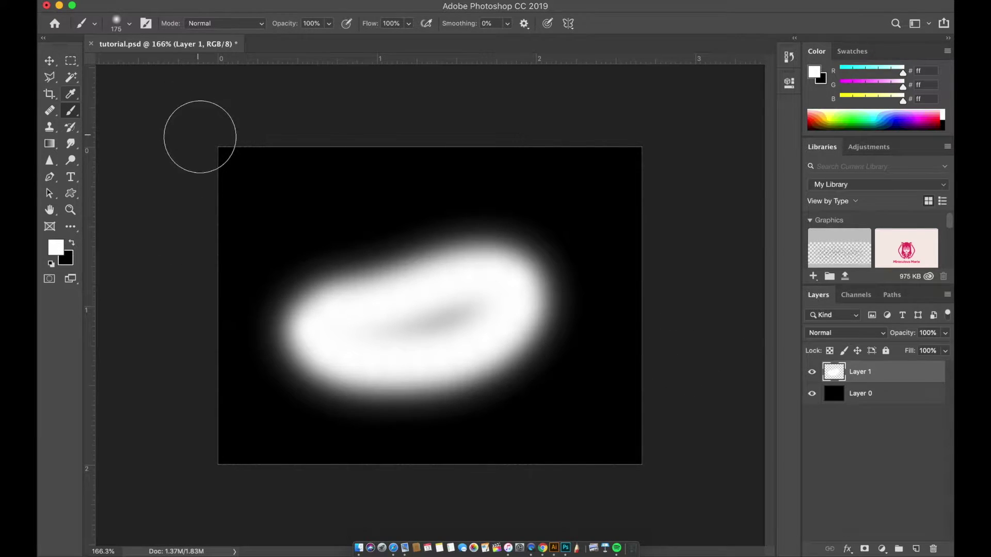
Step: Scale the white loop down with Free Transform and centre it on the canvas, saving the document
key(v)
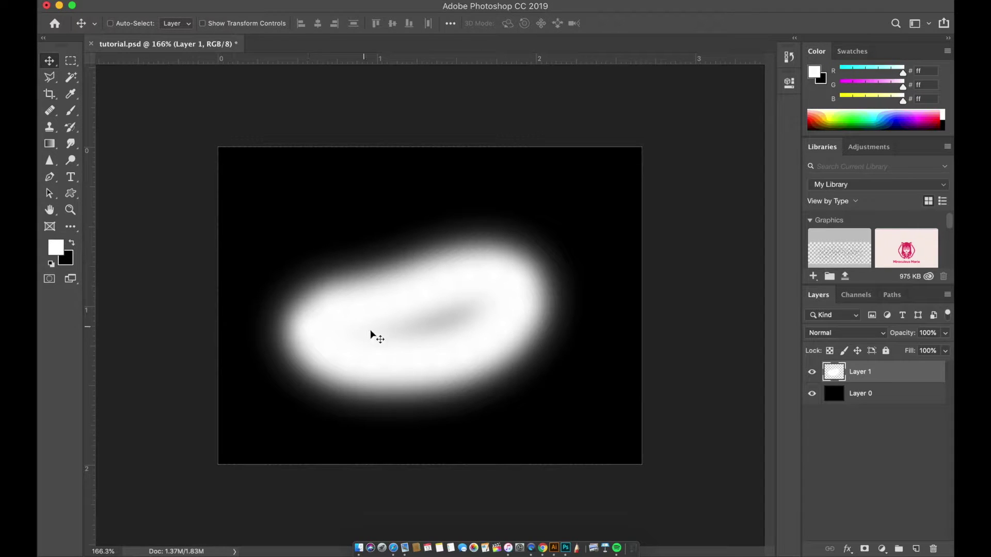
drag(370, 331, 452, 334)
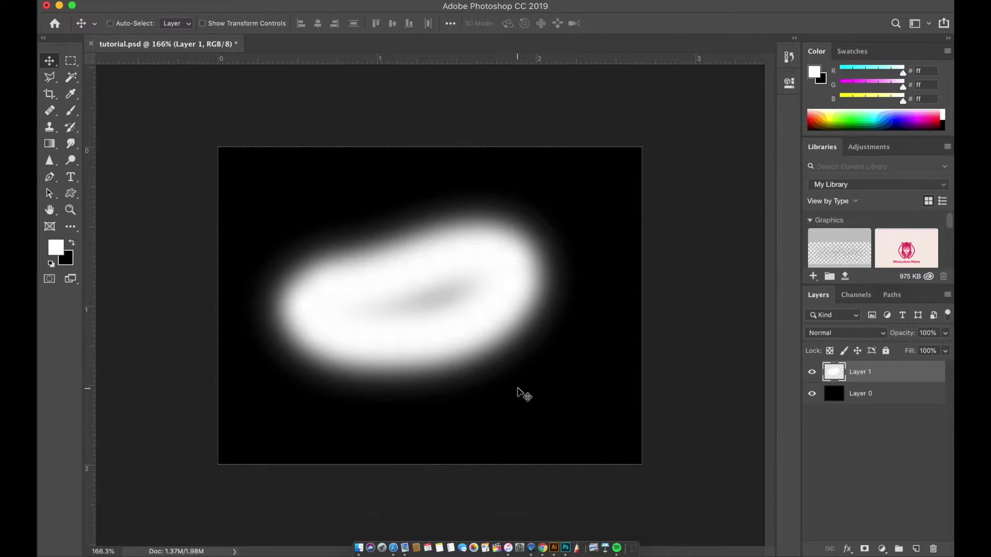
key(super)
key(super+t)
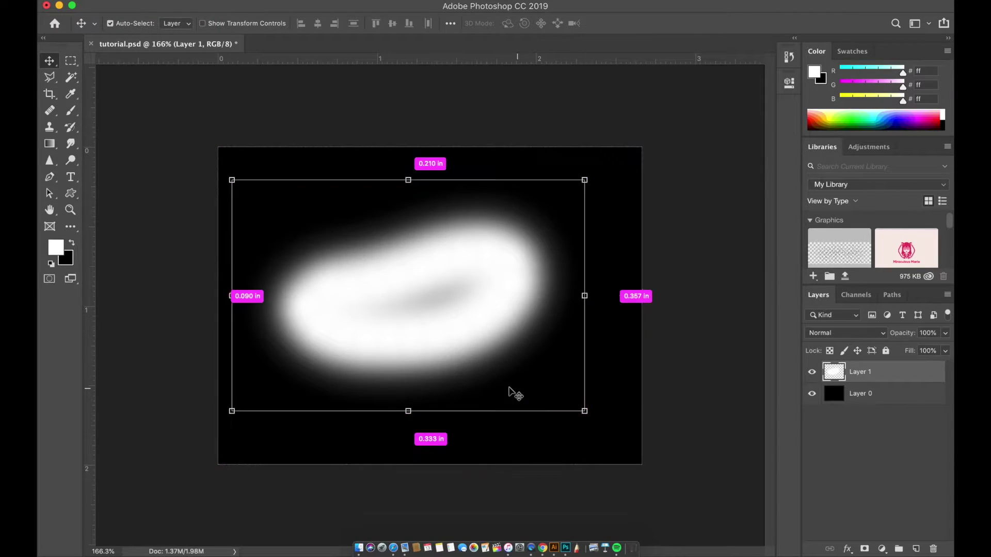
drag(585, 411, 543, 401)
drag(435, 311, 460, 327)
key(Return)
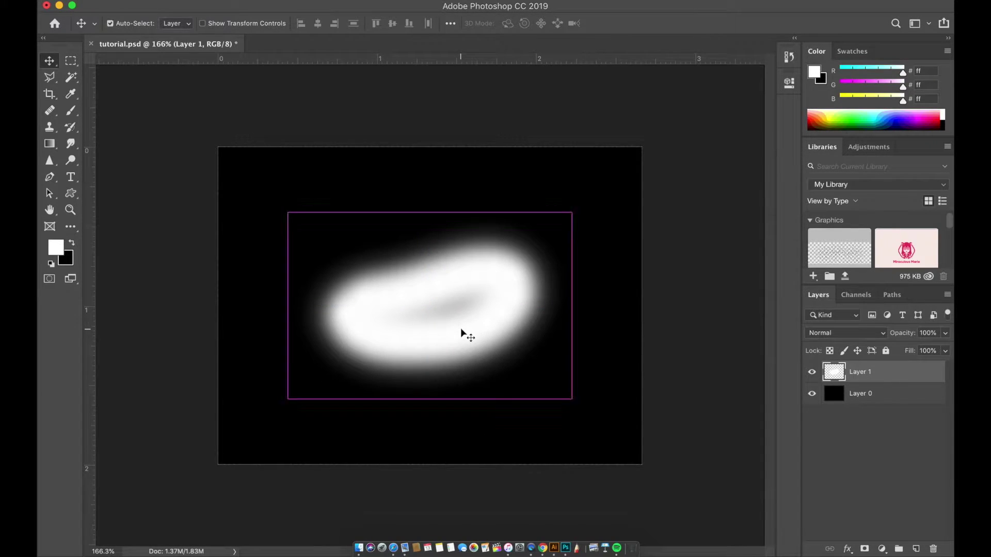
key(super+s)
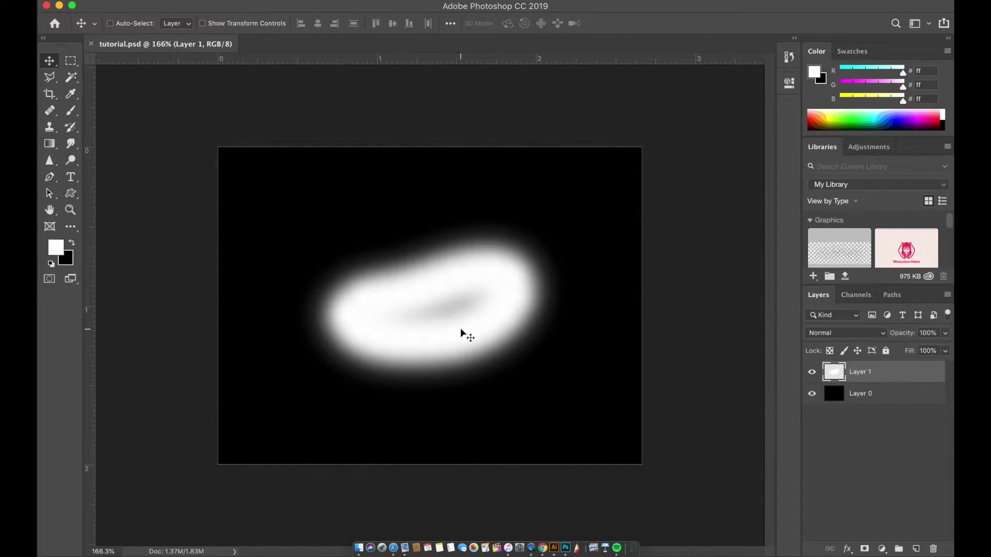
Step: Cut off the upper-left half of the white loop along a diagonal with a Polygonal Lasso selection, and deselect
click(51, 78)
scroll(416, 316, up, 3)
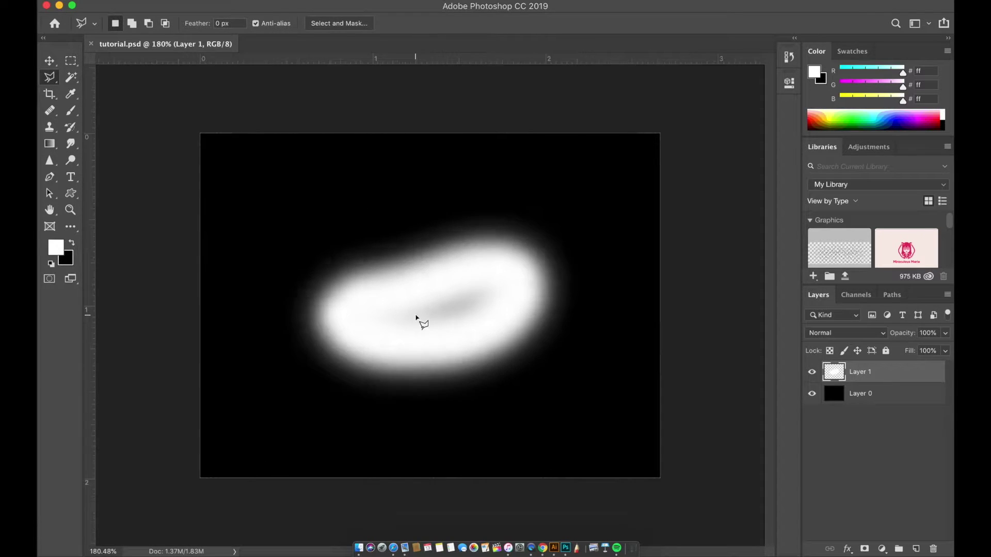
click(255, 358)
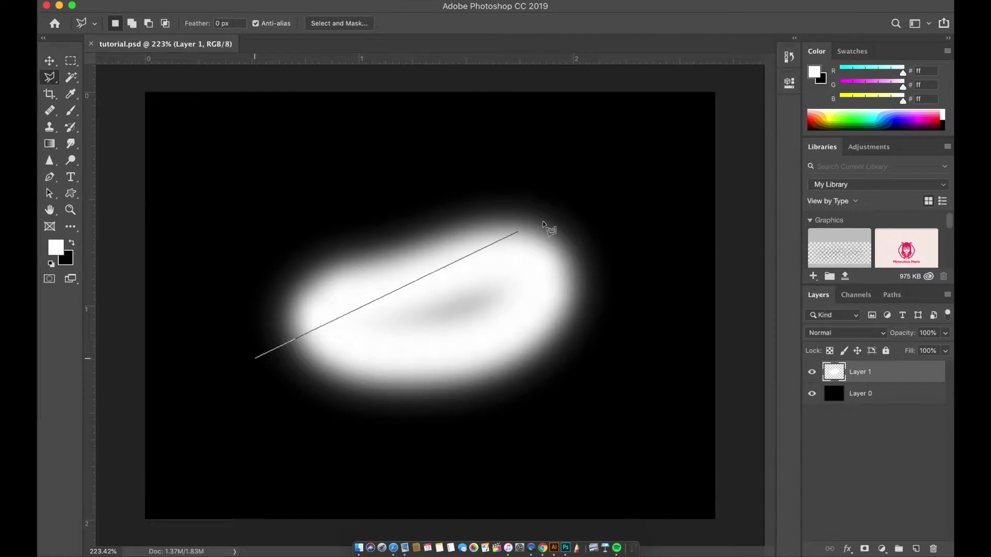
click(602, 202)
click(285, 180)
click(242, 271)
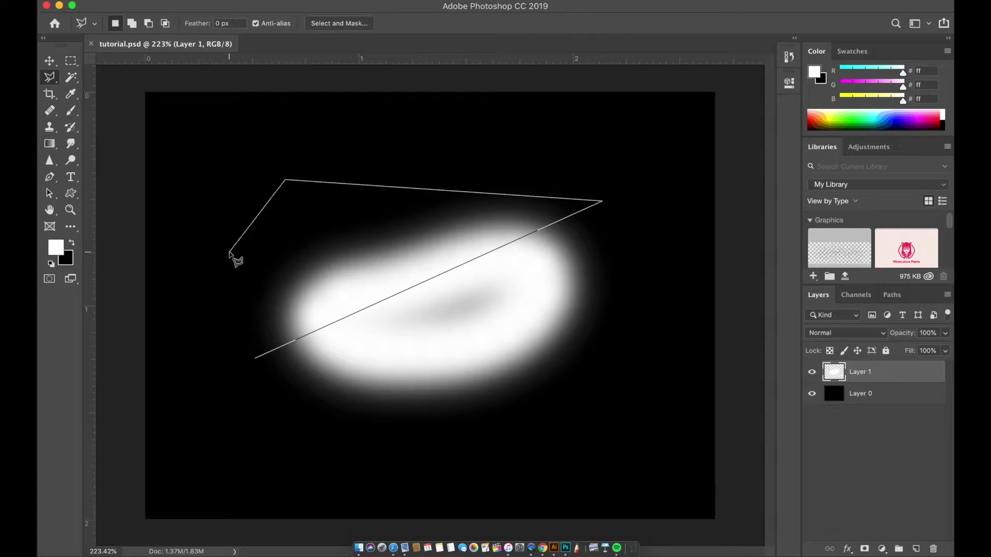
click(230, 252)
click(254, 358)
scroll(259, 231, up, 3)
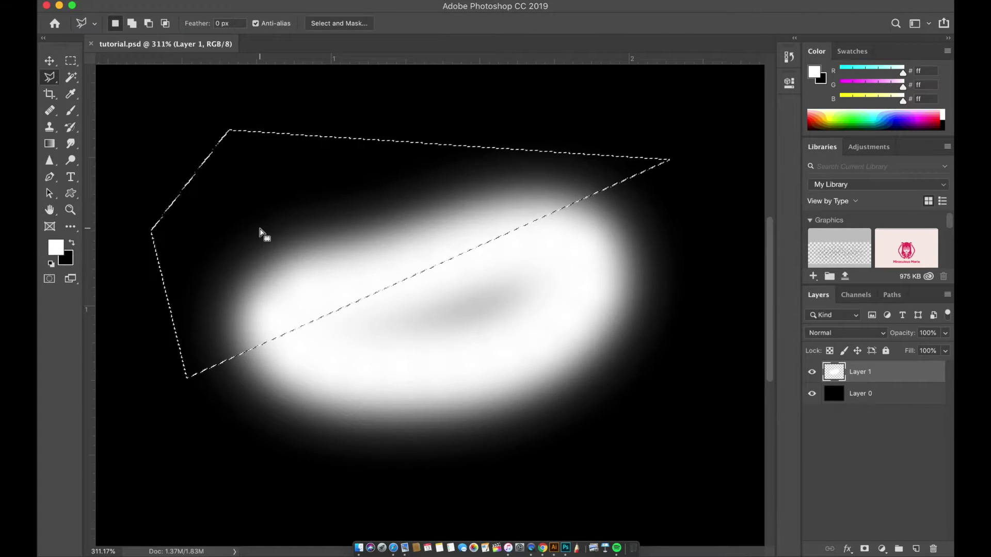
key(BackSpace)
key(cmd+d)
scroll(372, 242, down, 3)
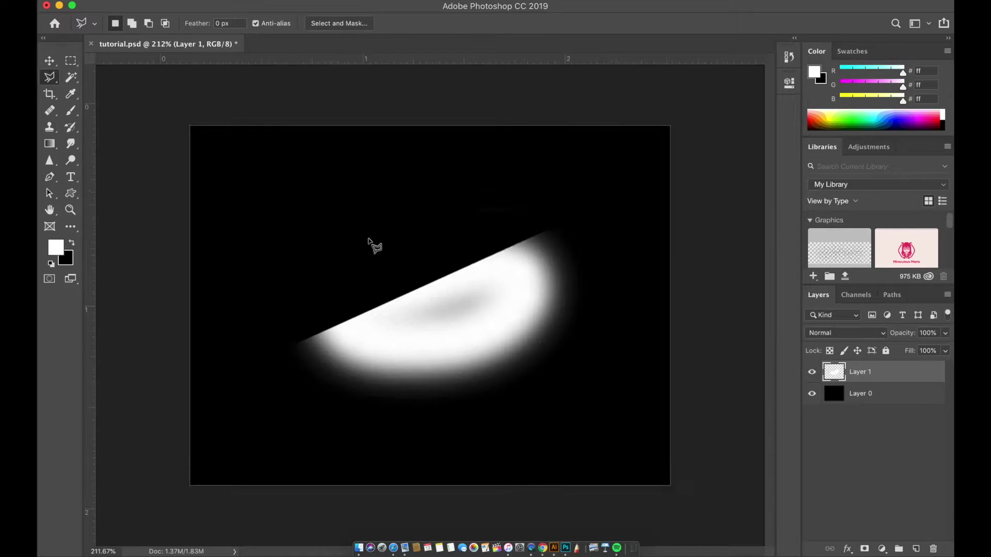
Step: Select the white half-oval on Layer 1 using the Magic Wand with a tolerance of 20 and Contiguous enabled
key(w)
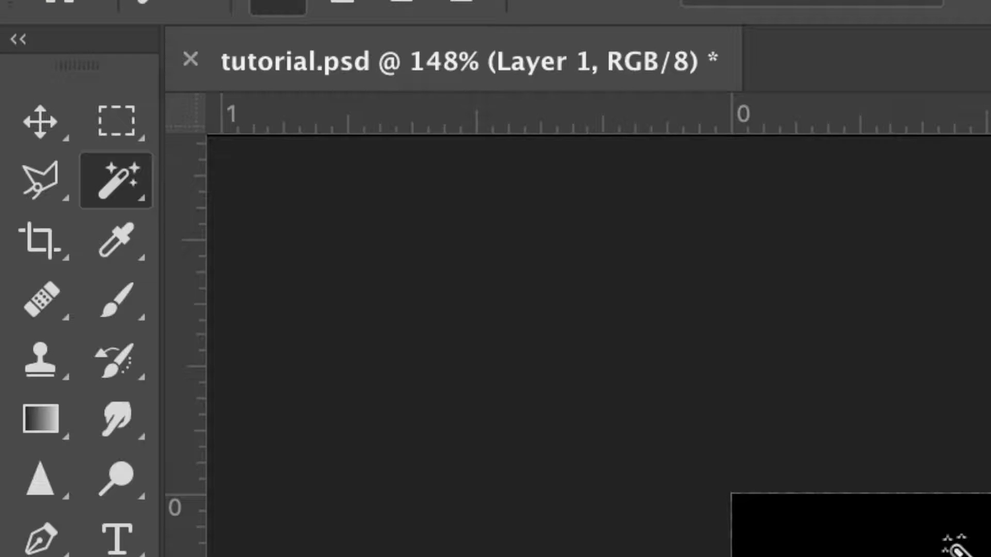
scroll(958, 551, up, 2)
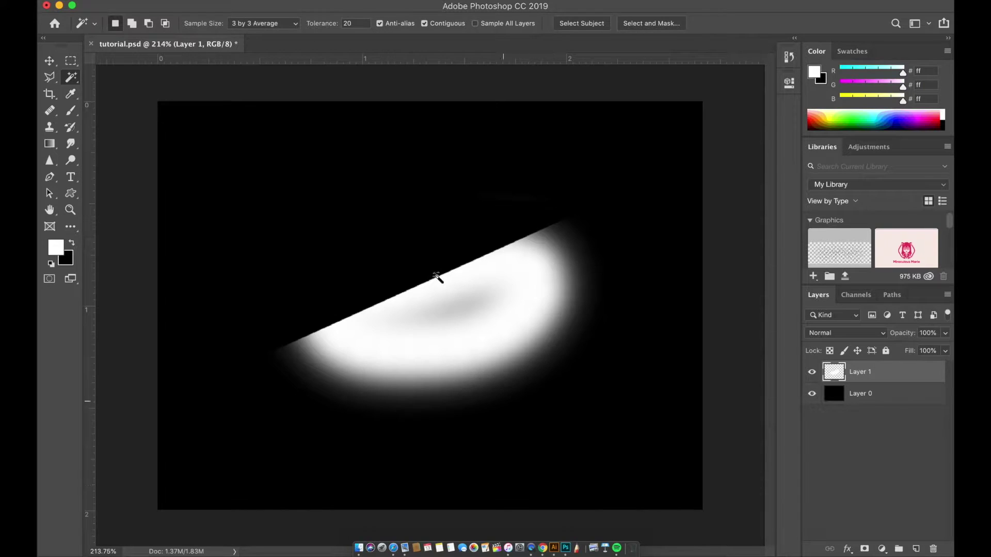
click(423, 352)
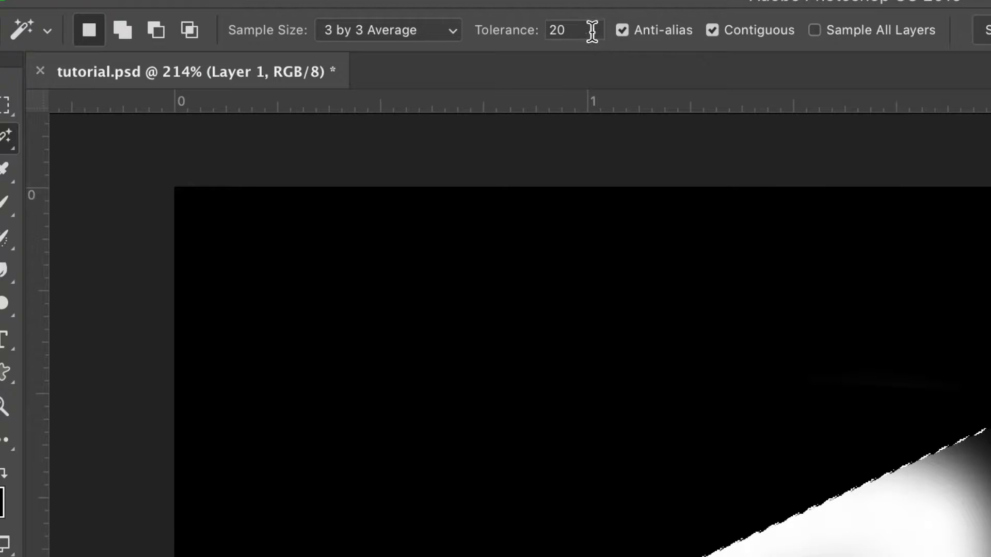
click(365, 24)
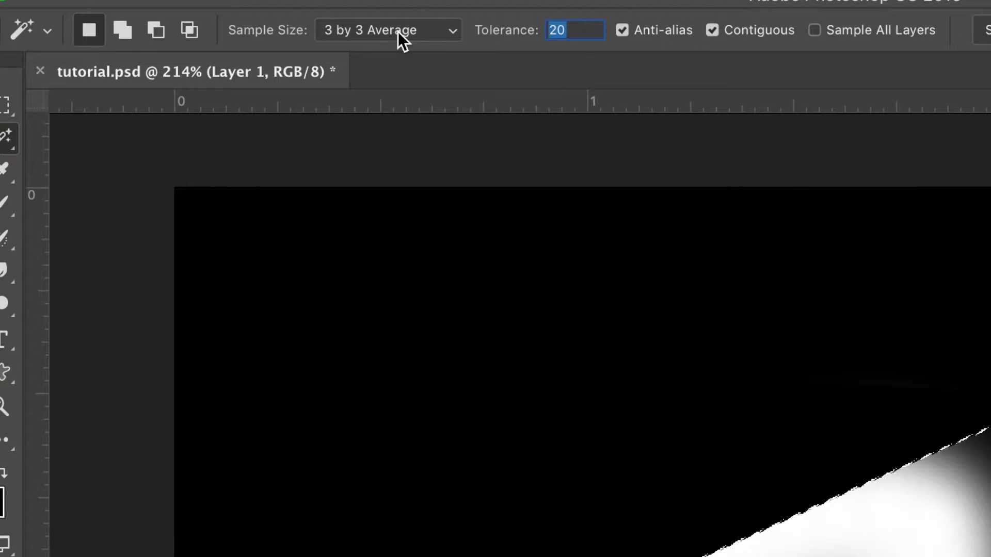
Step: Paint soft white strokes over the cut half-oval and the black area around it with a 175 px brush
click(5, 201)
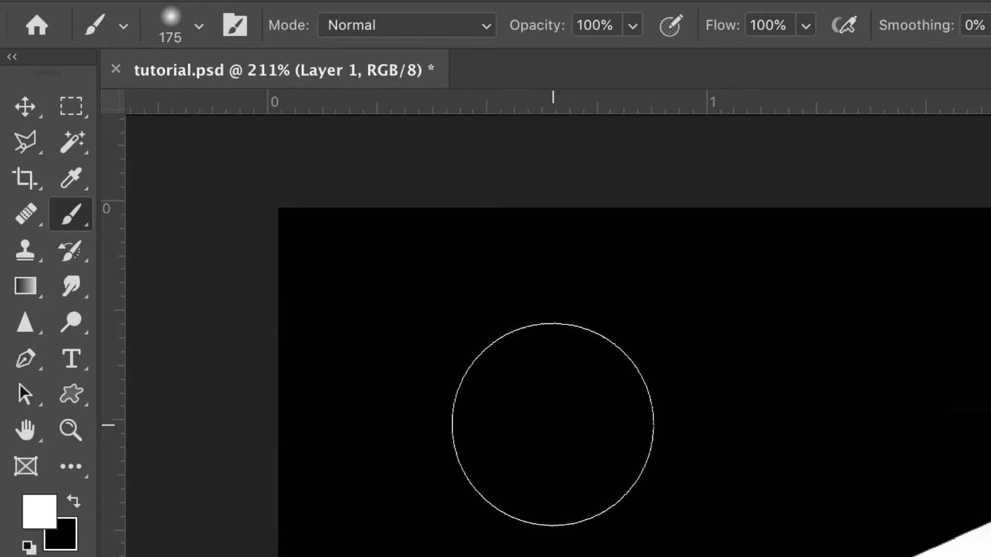
scroll(553, 425, down, 1)
mouse_move(299, 253)
mouse_down()
mouse_move(394, 242)
mouse_move(240, 299)
mouse_move(292, 394)
mouse_move(470, 289)
mouse_move(435, 249)
mouse_up()
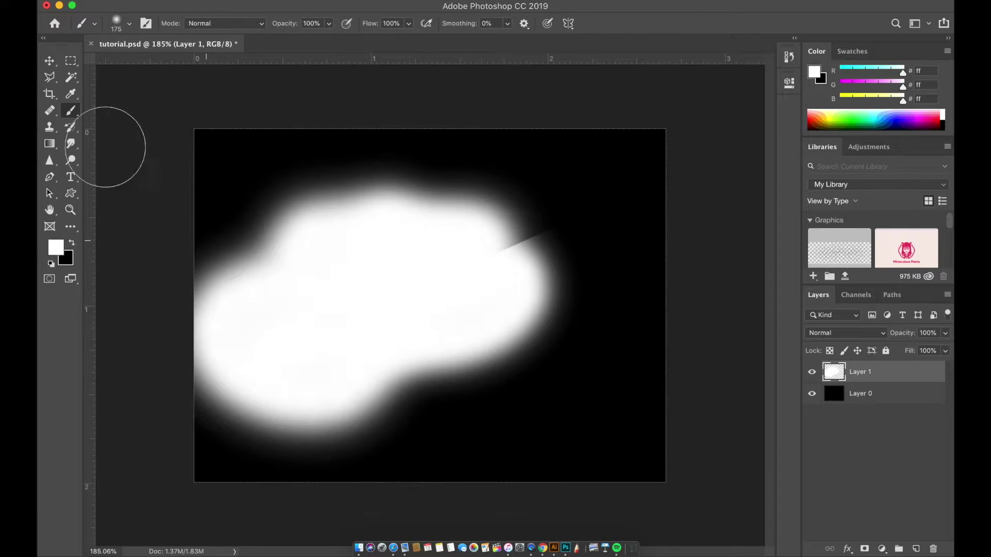
Step: Erase most of the painted white area on Layer 1 with the Eraser and switch to the Smudge tool
click(48, 144)
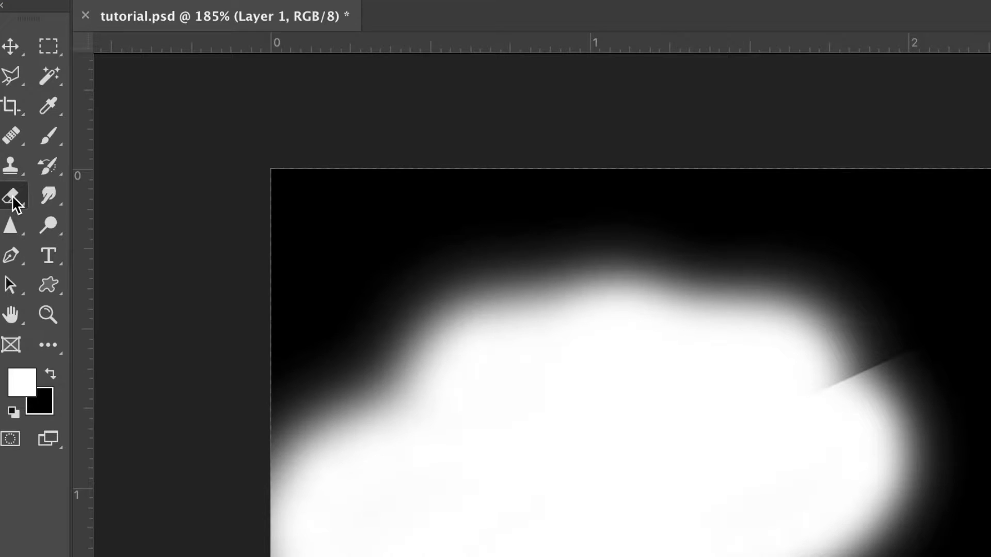
mouse_move(409, 402)
mouse_down()
mouse_move(602, 384)
mouse_move(606, 235)
mouse_move(508, 548)
mouse_up()
drag(325, 340, 370, 310)
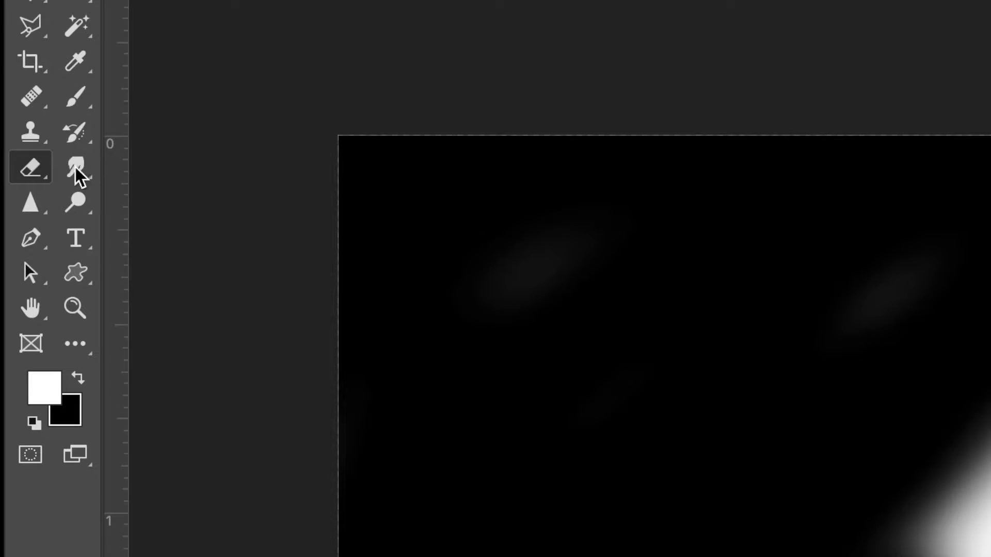
click(71, 144)
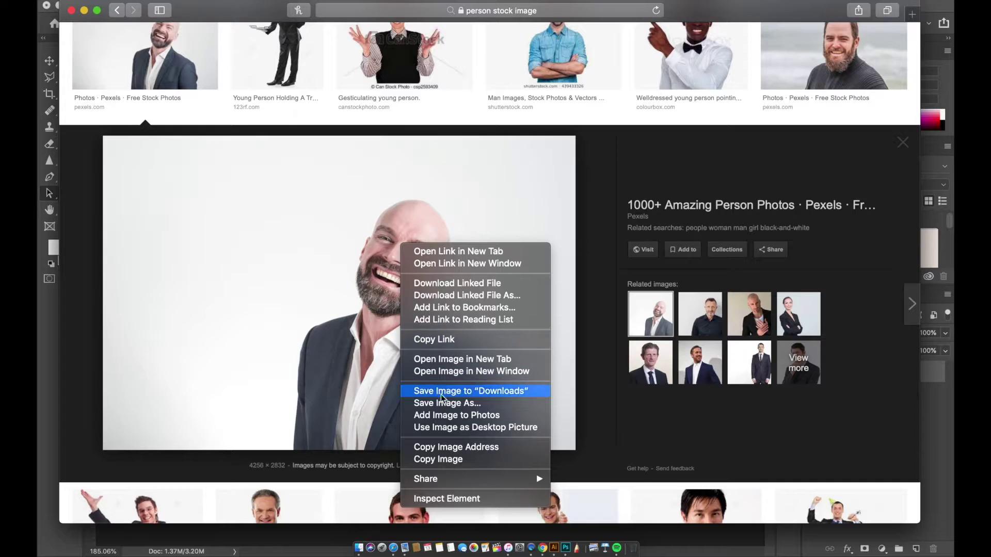
Step: Copy the stock photo of the laughing bearded man from the browser's image results and paste it into tutorial.psd in Photoshop
click(425, 460)
key(ctrl+Up)
click(535, 228)
key(super+v)
Step: Scale the pasted photo down with Free Transform so the man and background fit the canvas, and apply it
scroll(479, 274, down, 5)
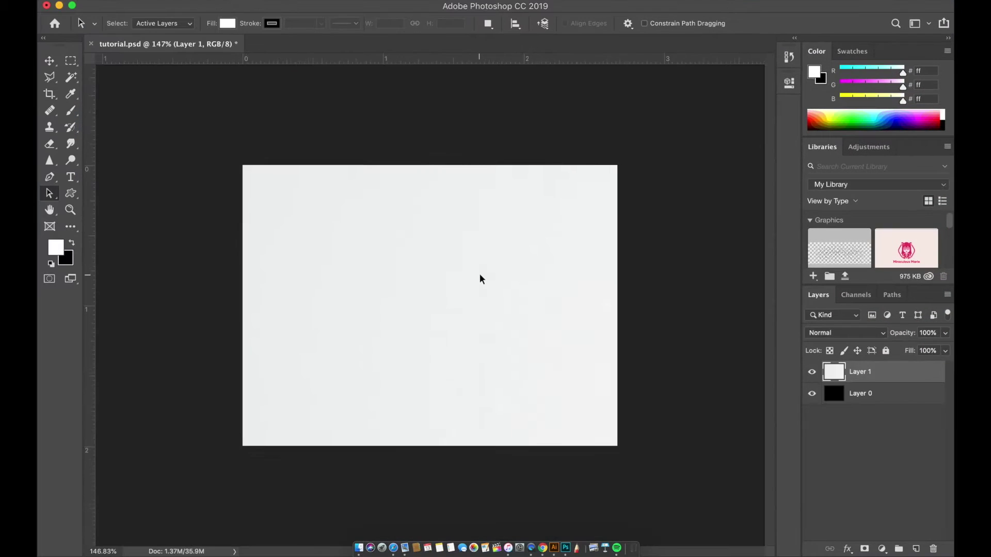
scroll(479, 279, down, 3)
key(super+t)
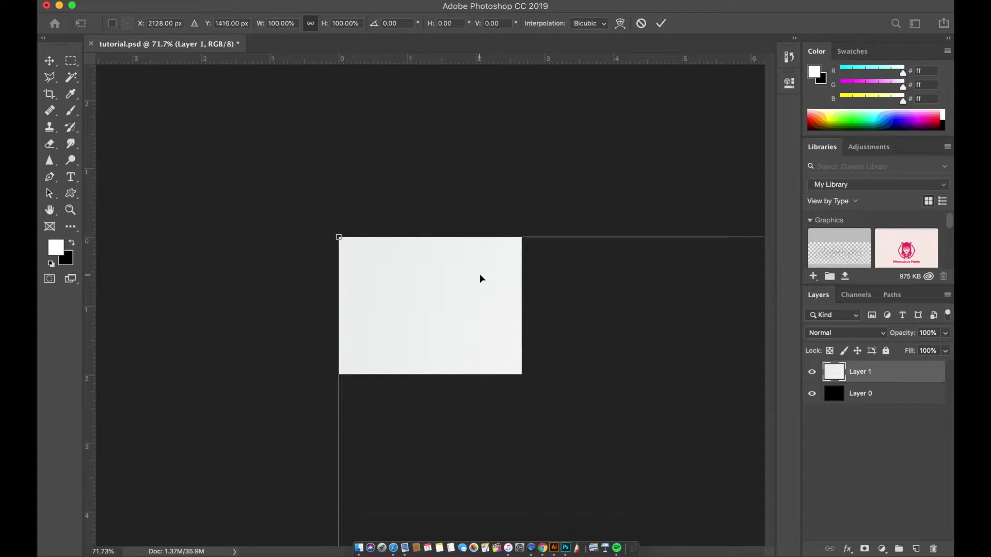
scroll(375, 368, down, 5)
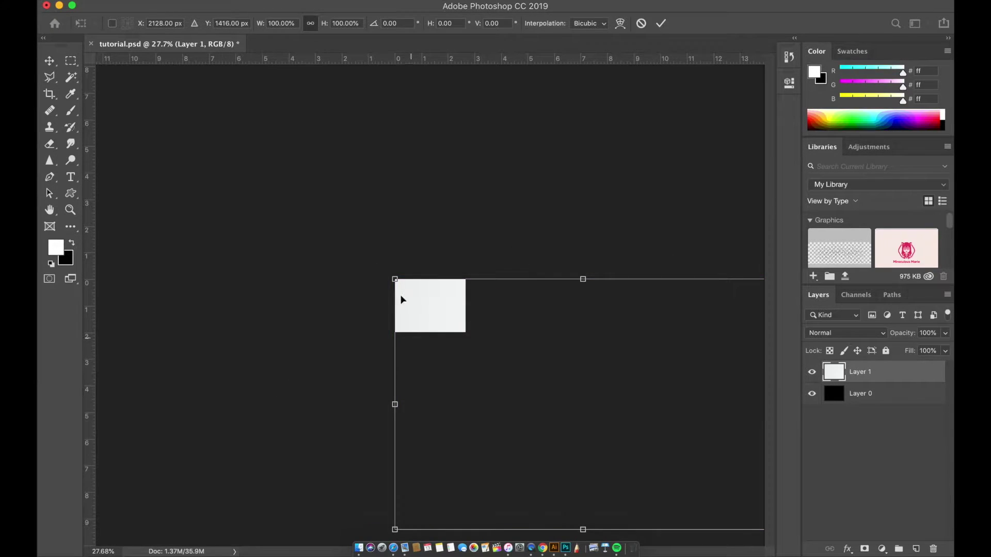
mouse_move(394, 279)
mouse_down()
mouse_move(513, 347)
mouse_move(628, 435)
mouse_move(405, 284)
mouse_up()
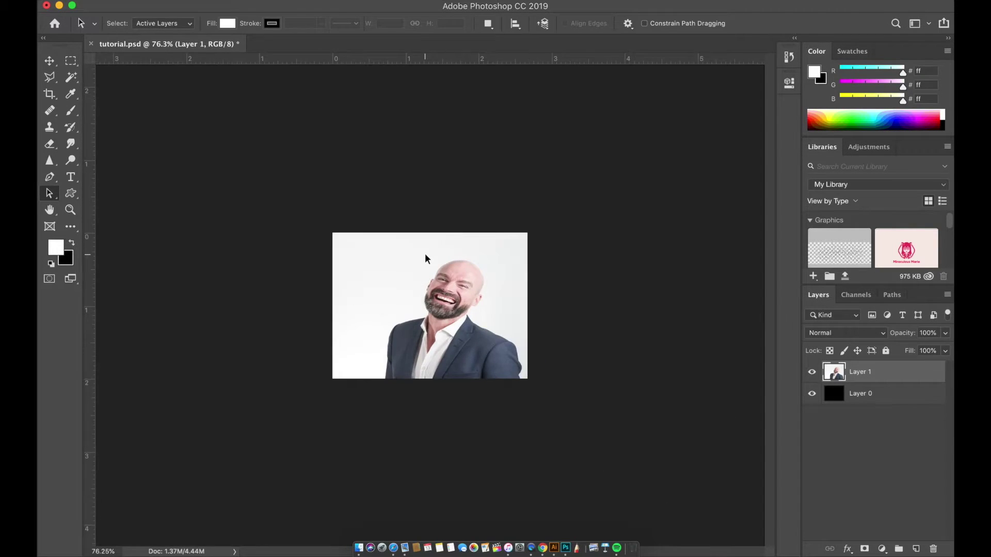
Step: Retouch the wrinkles beside and below the eye nearer the photo's left edge with a size 10 Healing Brush
scroll(426, 253, up, 8)
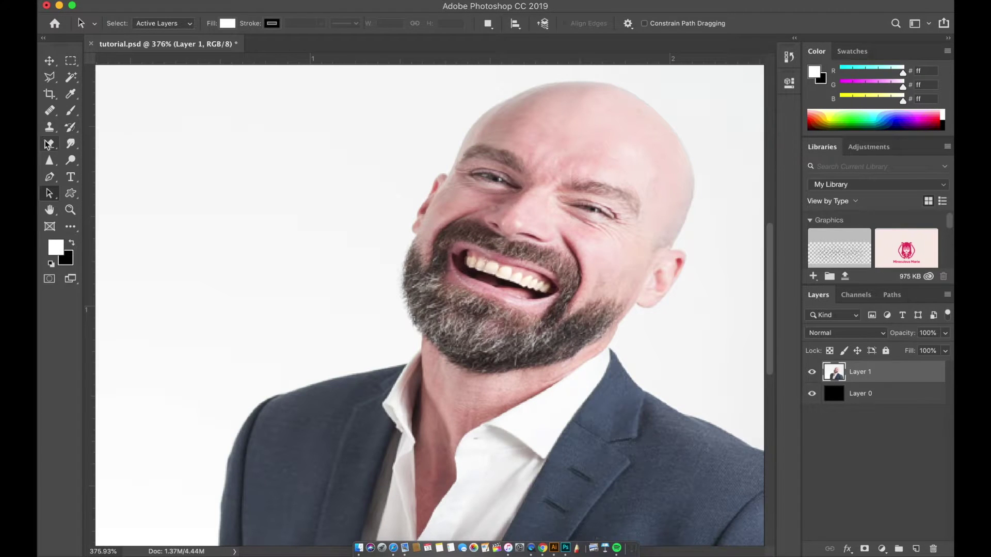
click(50, 111)
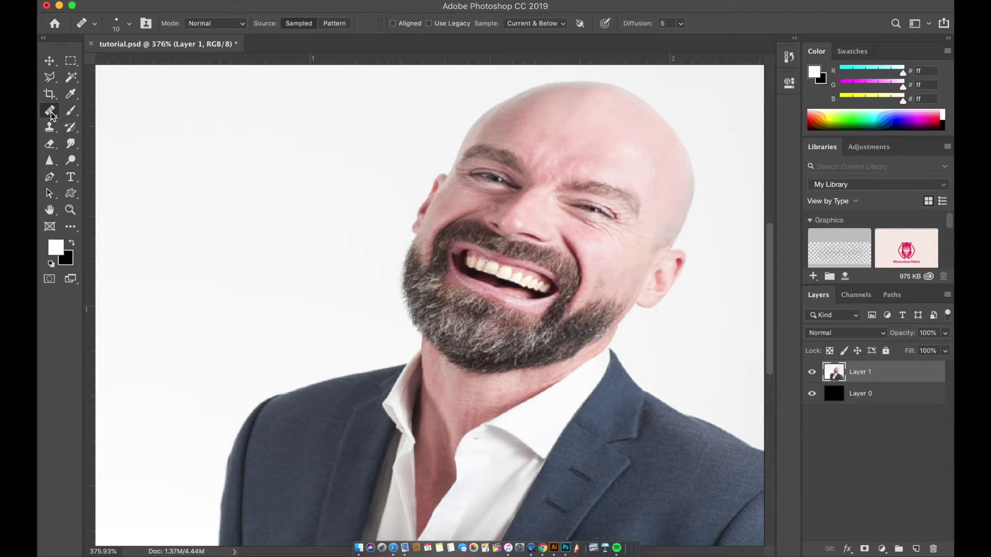
right_click(37, 140)
click(37, 140)
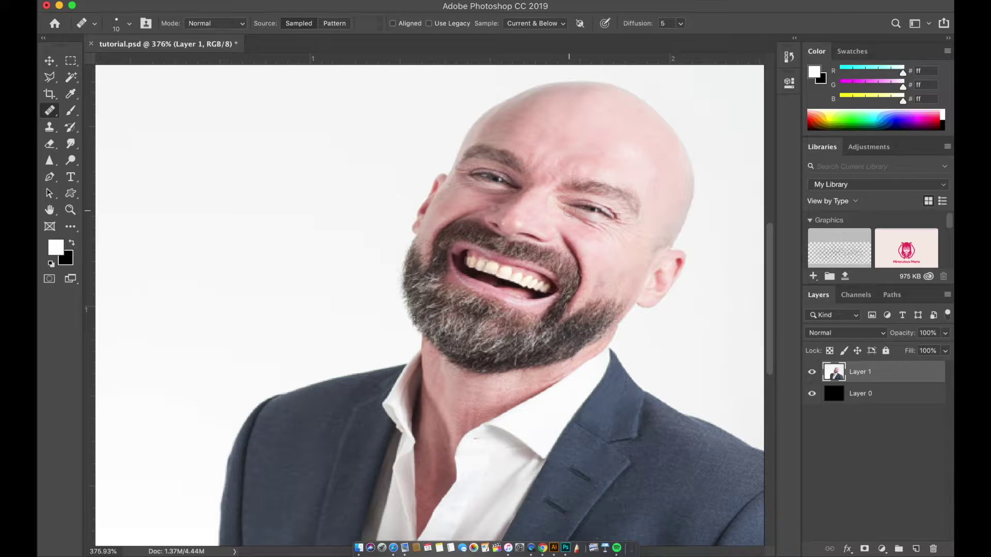
scroll(423, 291, up, 6)
scroll(569, 210, up, 5)
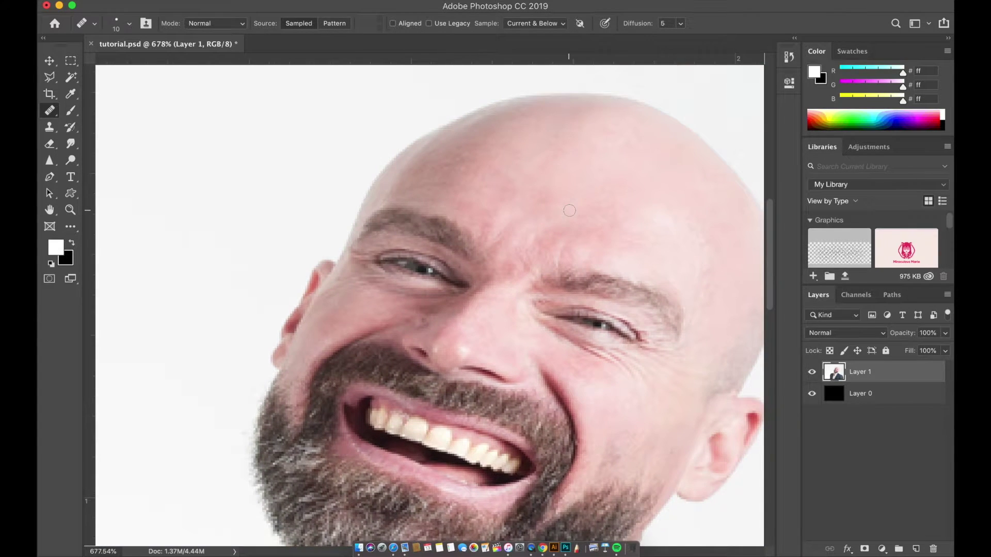
scroll(386, 294, up, 4)
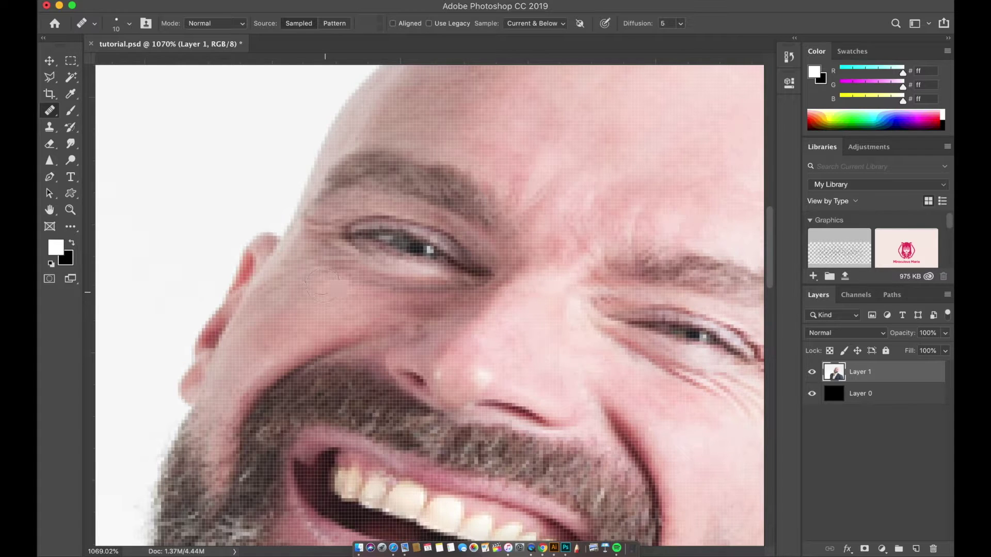
click(313, 264)
click(334, 260)
click(316, 241)
click(394, 327)
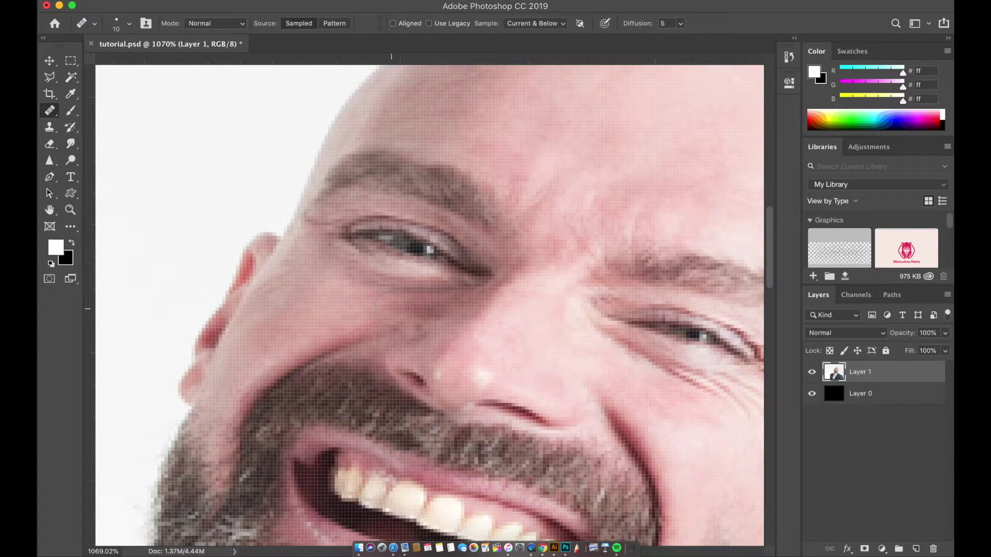
Step: Heal the wrinkles under and beside the man's other eye, sampling clean skin from his cheek
scroll(403, 302, down, 3)
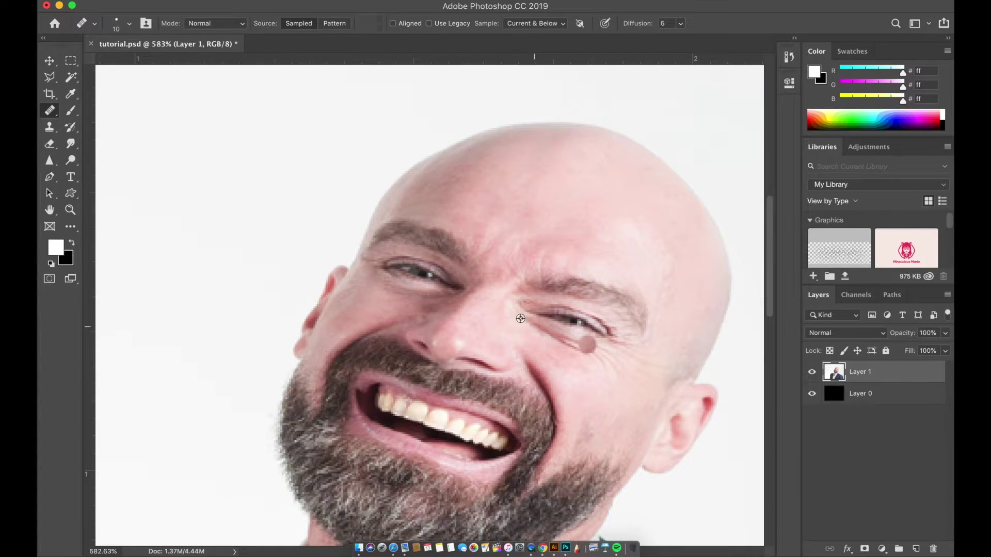
drag(573, 356, 572, 355)
alt+click(594, 379)
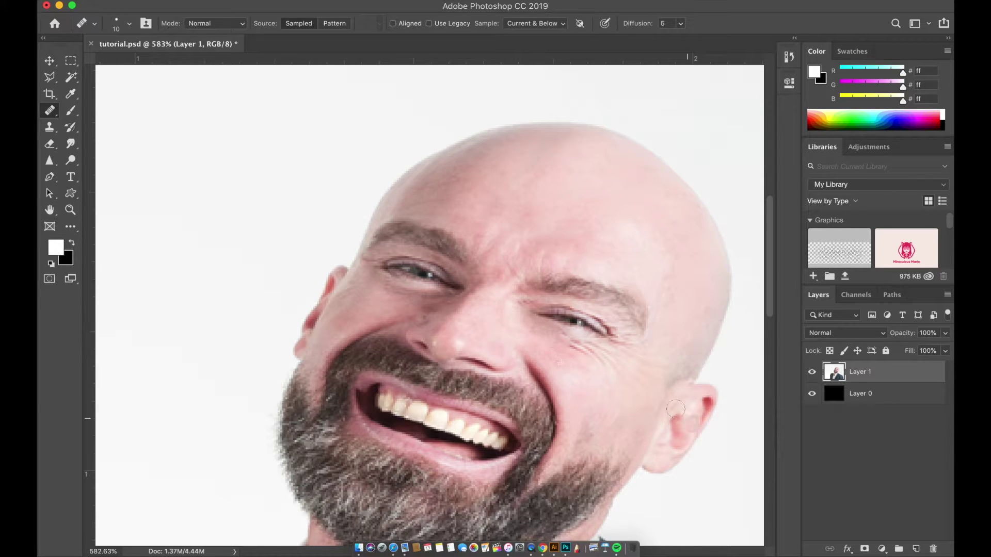
scroll(671, 406, down, 2)
scroll(562, 351, up, 1)
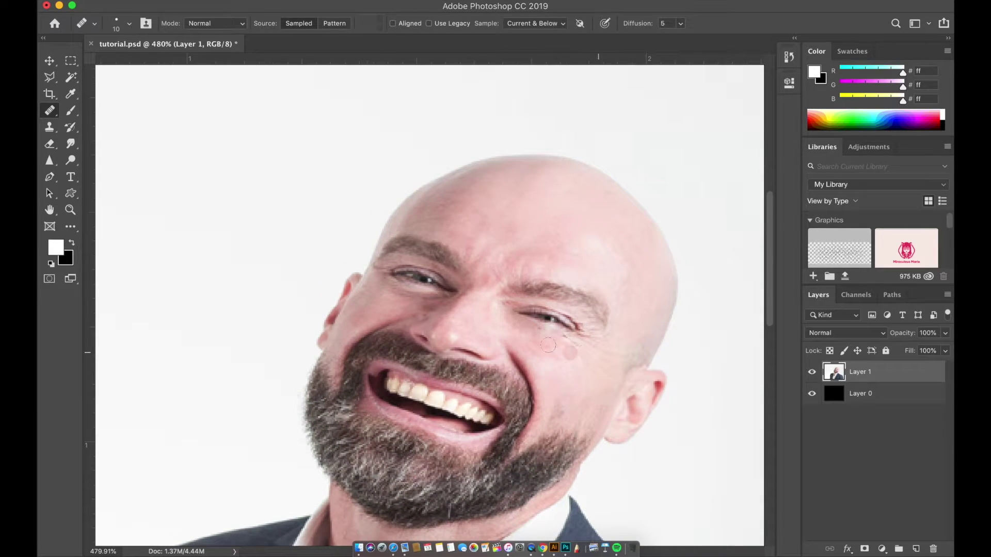
drag(583, 333, 609, 337)
drag(549, 334, 591, 339)
Step: Add a Brightness/Contrast adjustment layer above the photo with brightness -150 and contrast 100
scroll(619, 339, down, 4)
click(838, 526)
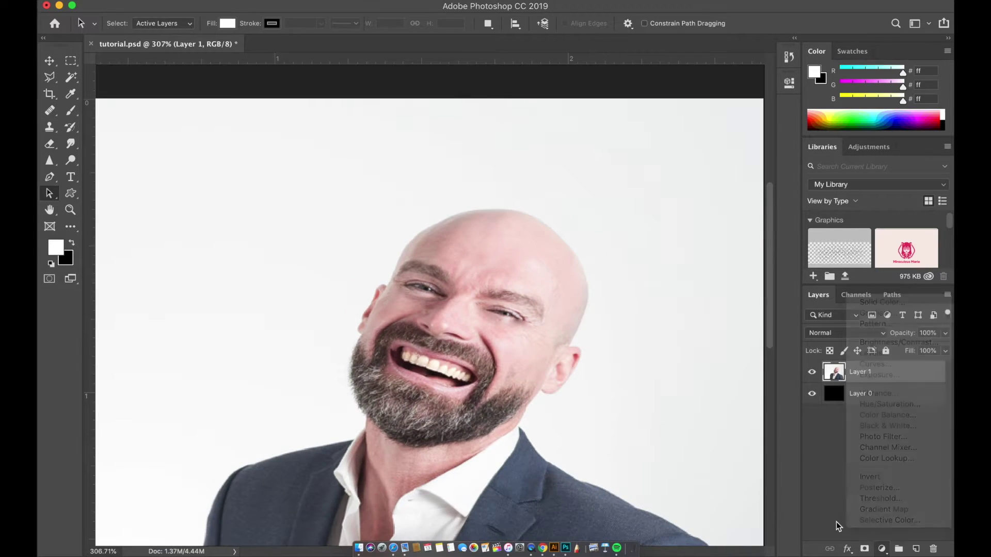
click(882, 549)
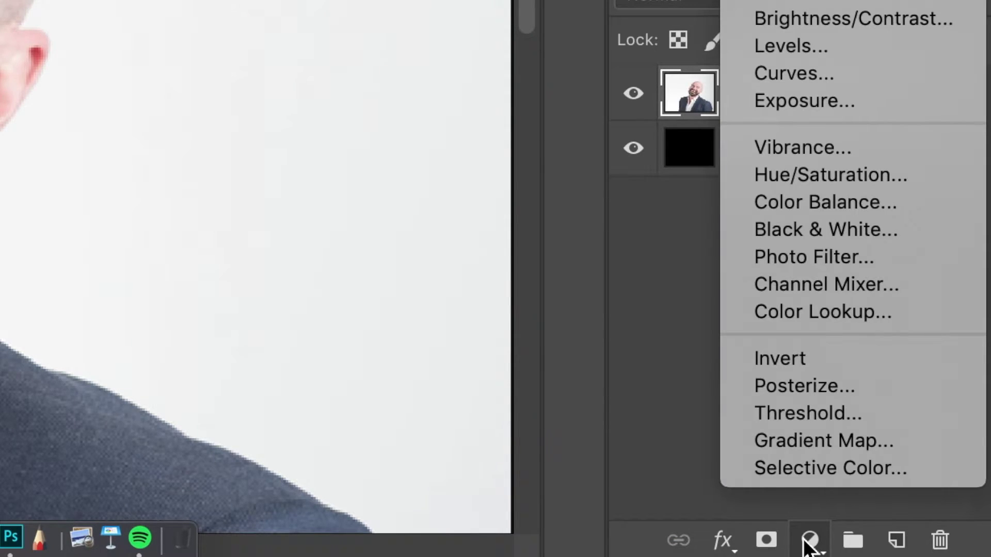
click(809, 546)
click(810, 546)
click(792, 26)
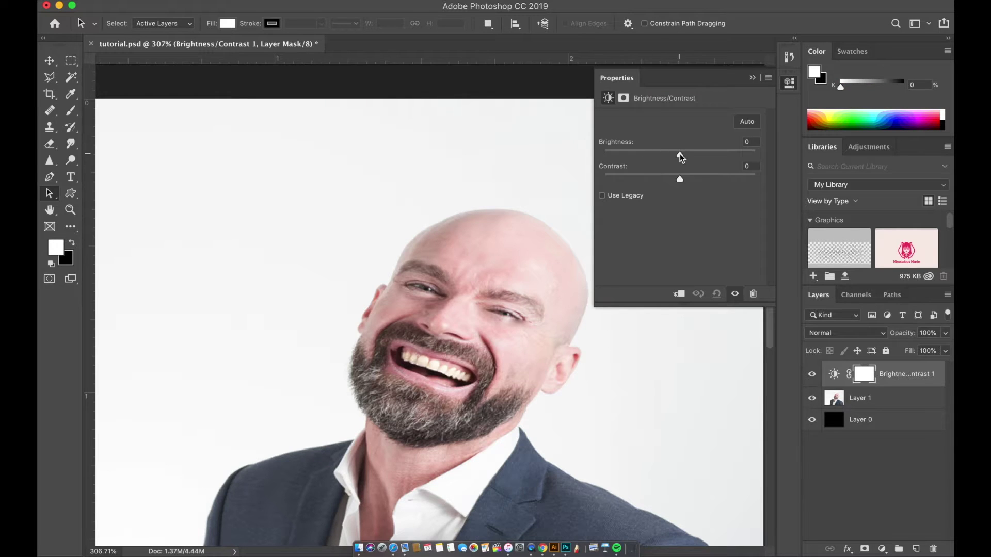
drag(680, 157, 563, 145)
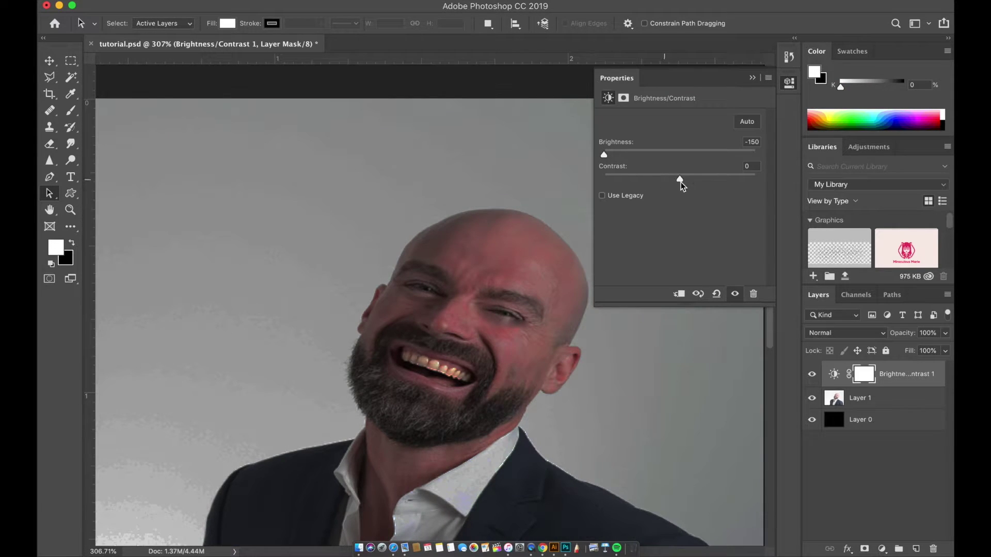
drag(681, 182, 786, 181)
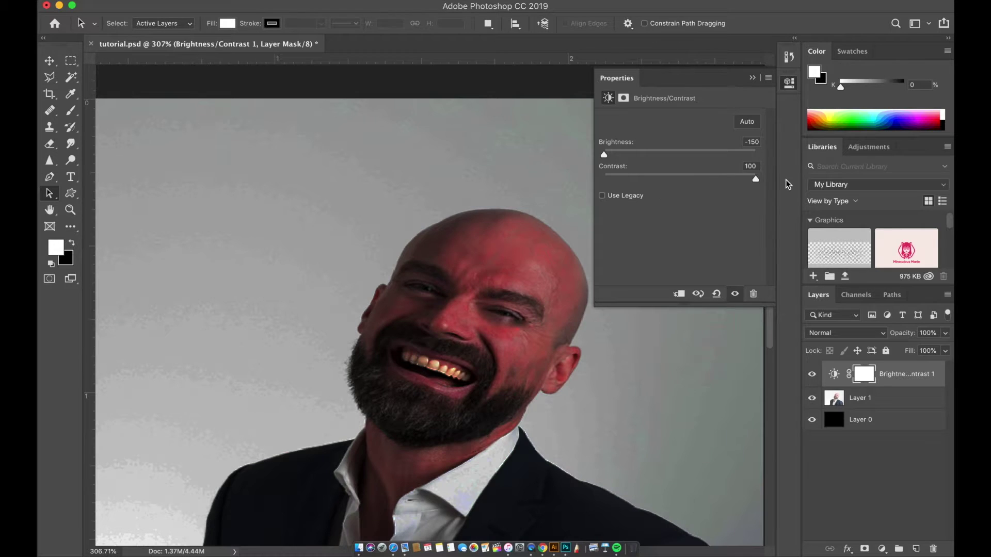
click(787, 91)
click(787, 91)
Step: Add a Levels adjustment layer above the Brightness/Contrast layer and set its midtone input level to 0.52
click(876, 550)
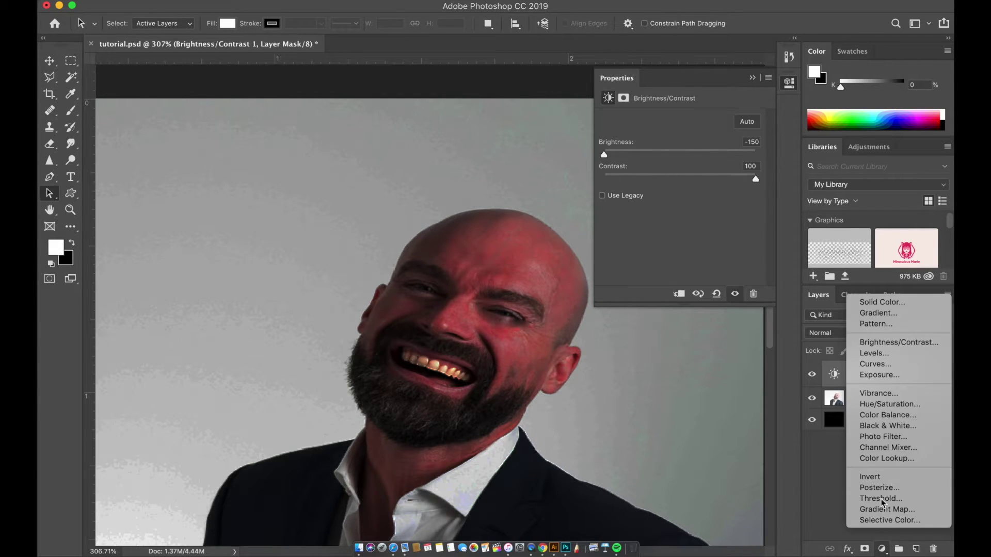
click(902, 355)
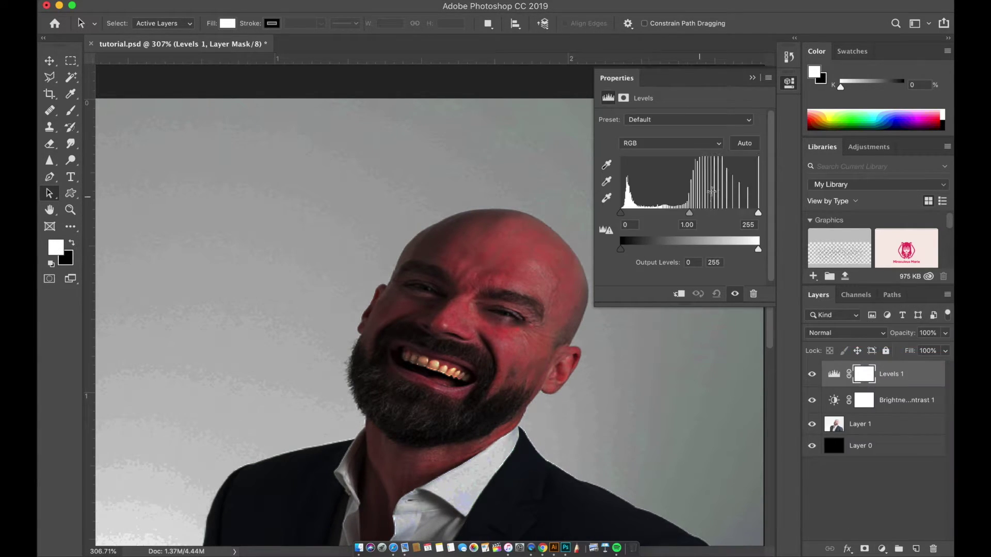
drag(692, 219, 716, 217)
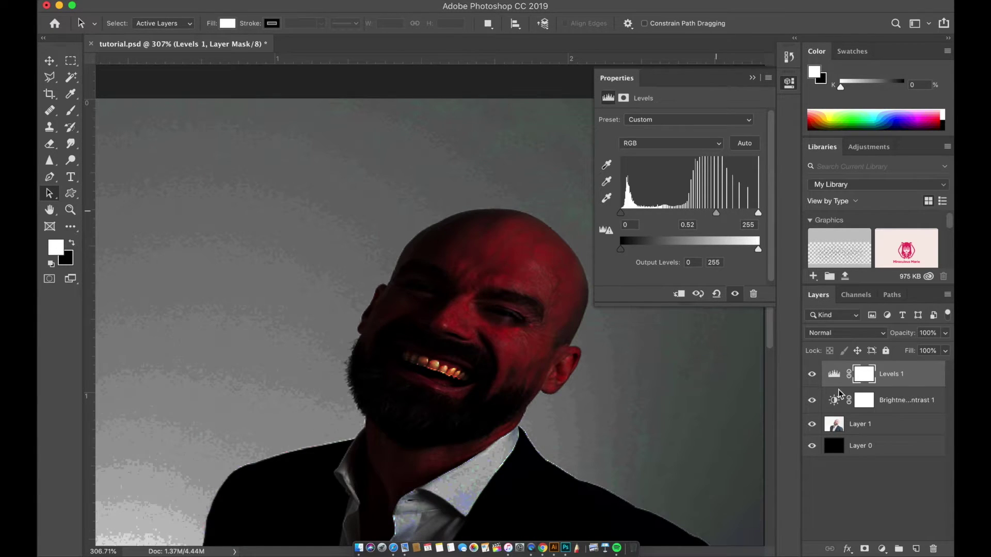
Step: Add a Color Balance adjustment layer above Levels 1 with the midtones' Cyan–Red value at +100
click(881, 548)
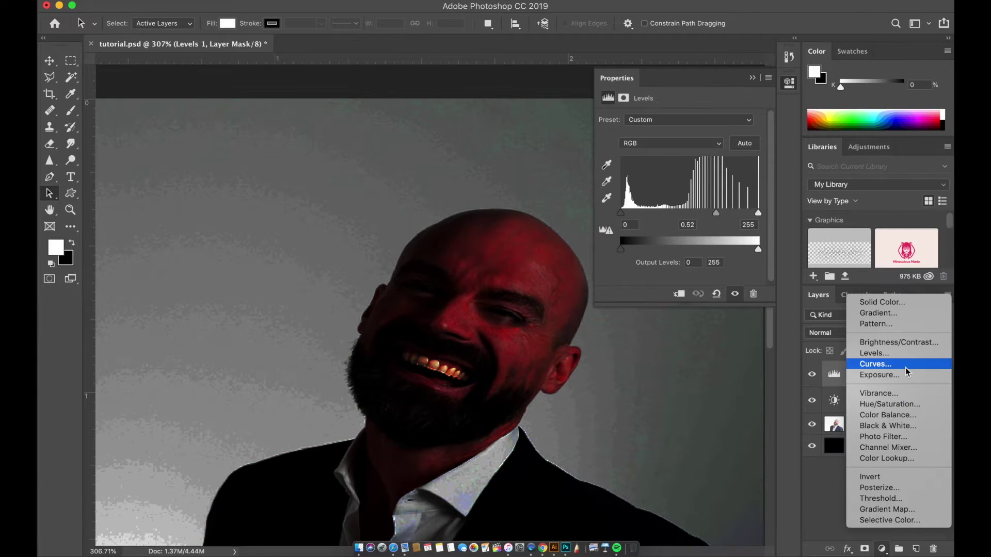
click(887, 415)
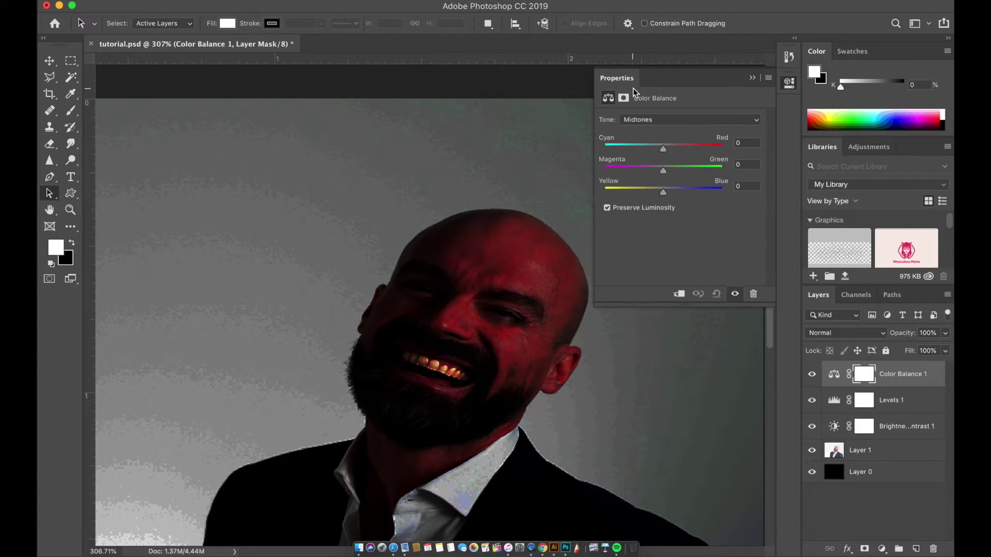
drag(665, 151, 768, 127)
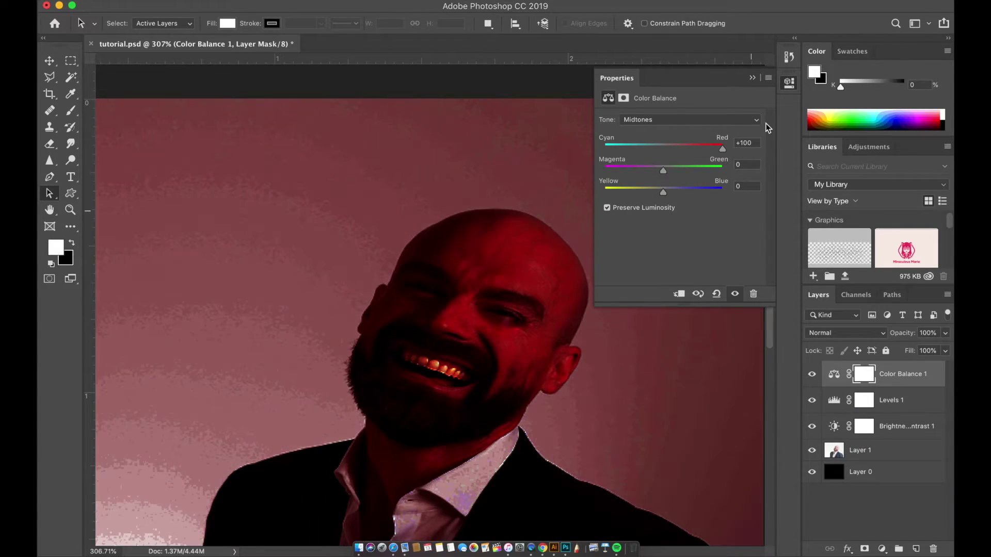
click(790, 81)
Step: Add a Photo Filter adjustment layer above Color Balance 1, using a custom bright red colour in place of the warming filter
click(881, 549)
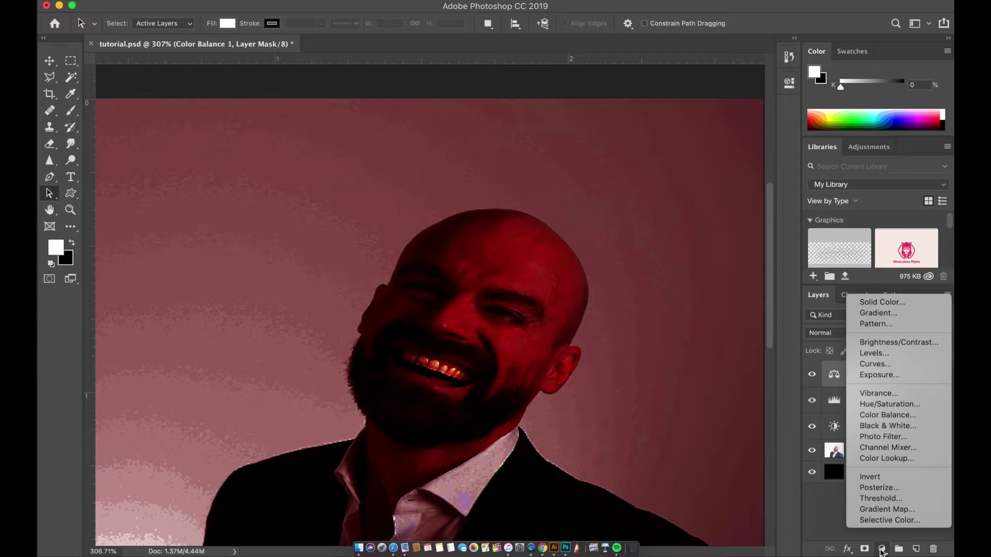
click(884, 436)
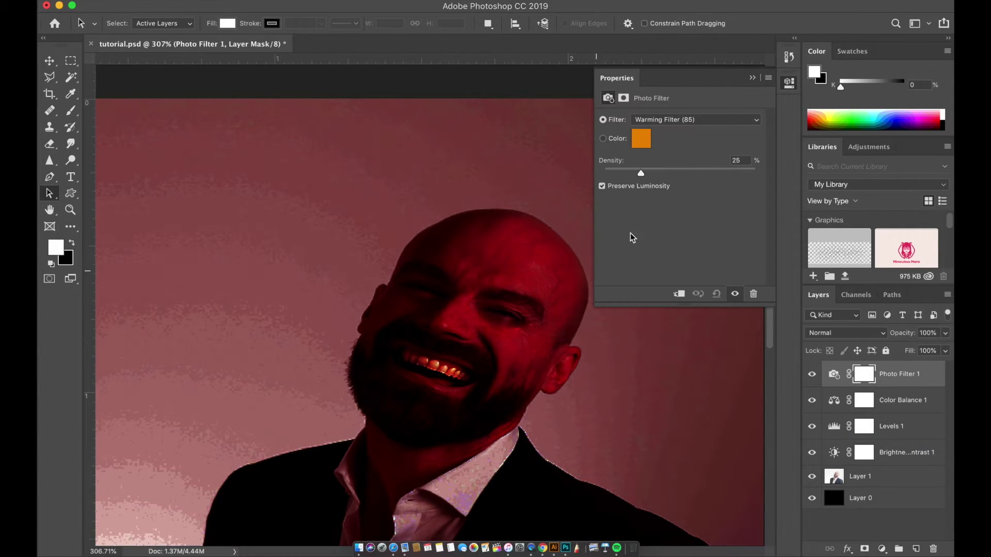
click(603, 139)
click(645, 147)
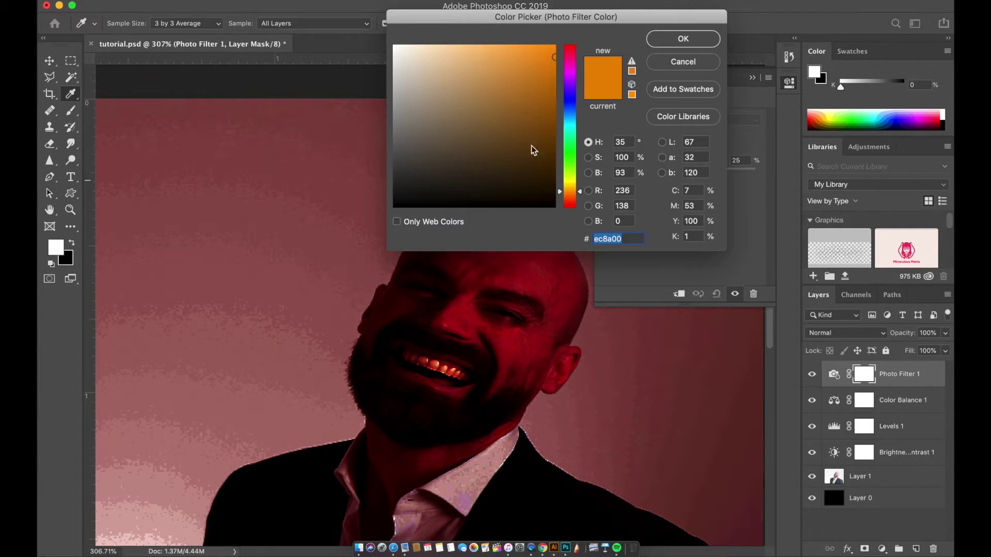
mouse_move(531, 147)
mouse_down()
mouse_move(511, 65)
mouse_move(436, 208)
mouse_up()
drag(570, 166, 566, 259)
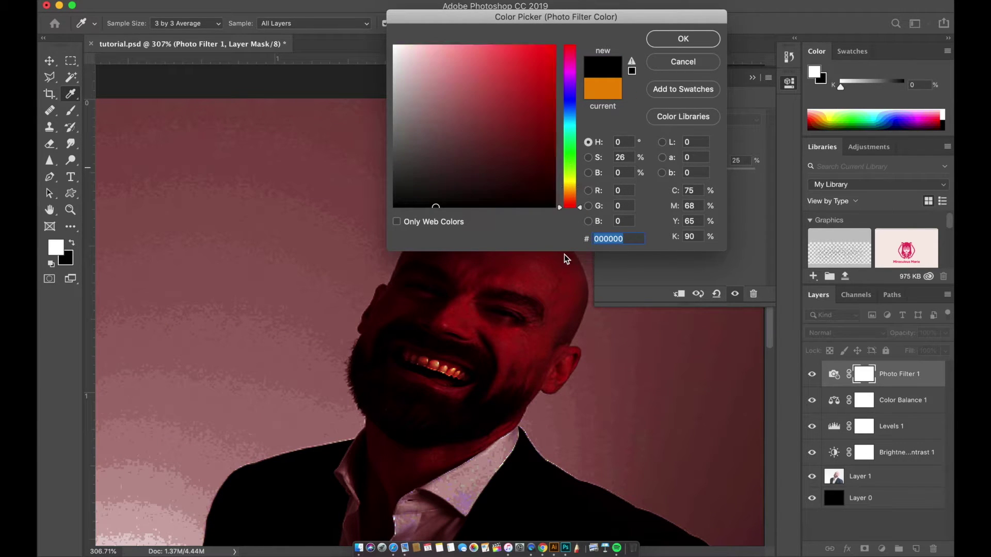
click(525, 56)
click(683, 39)
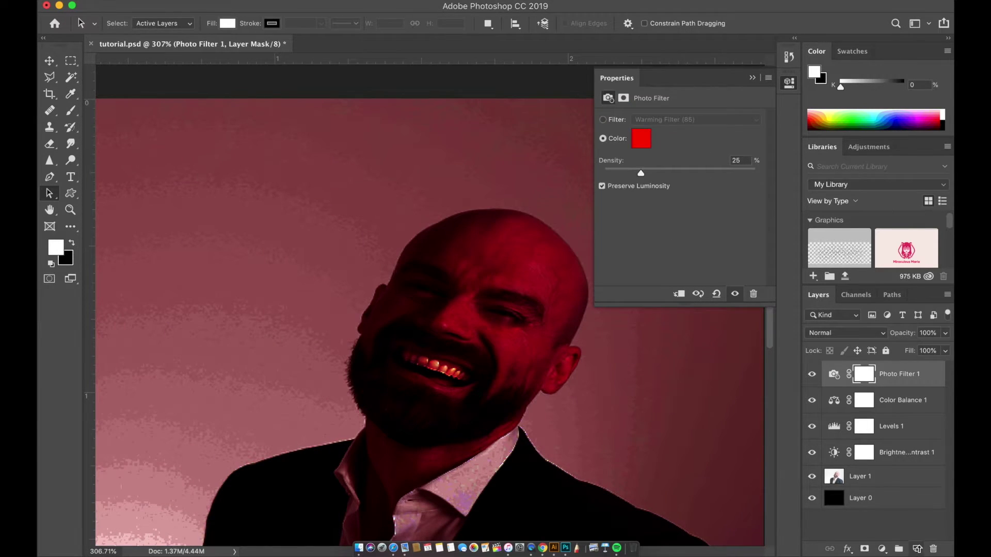
click(888, 452)
click(887, 549)
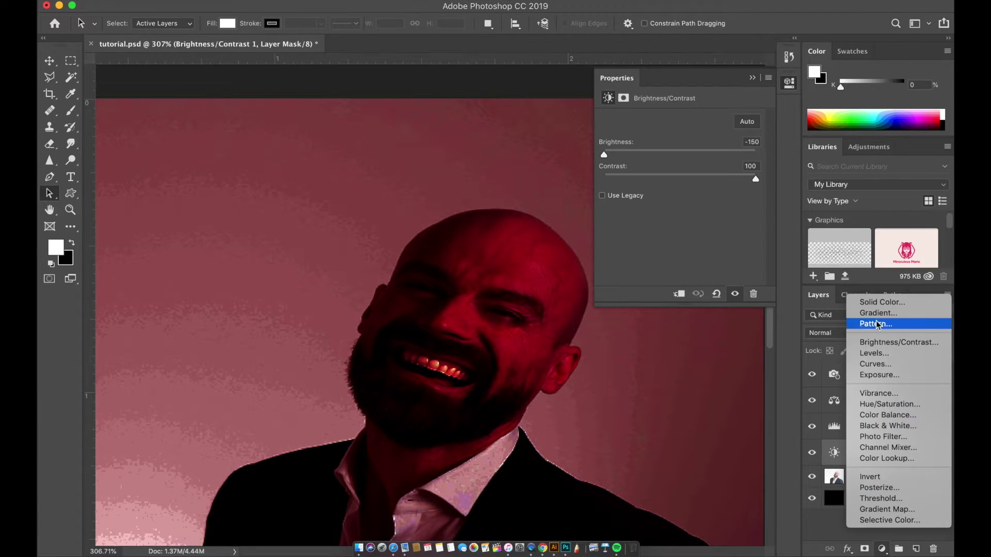
click(791, 84)
click(790, 83)
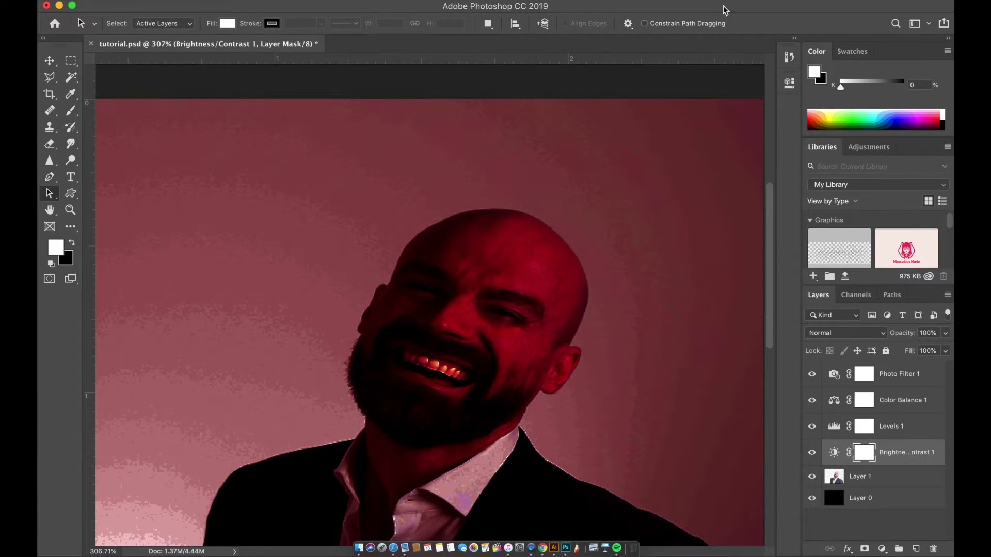
Step: Open the Camera Raw filter on the portrait photo's layer and set temperature to +16 and tint to -27
scroll(428, 205, down, 5)
click(482, 1)
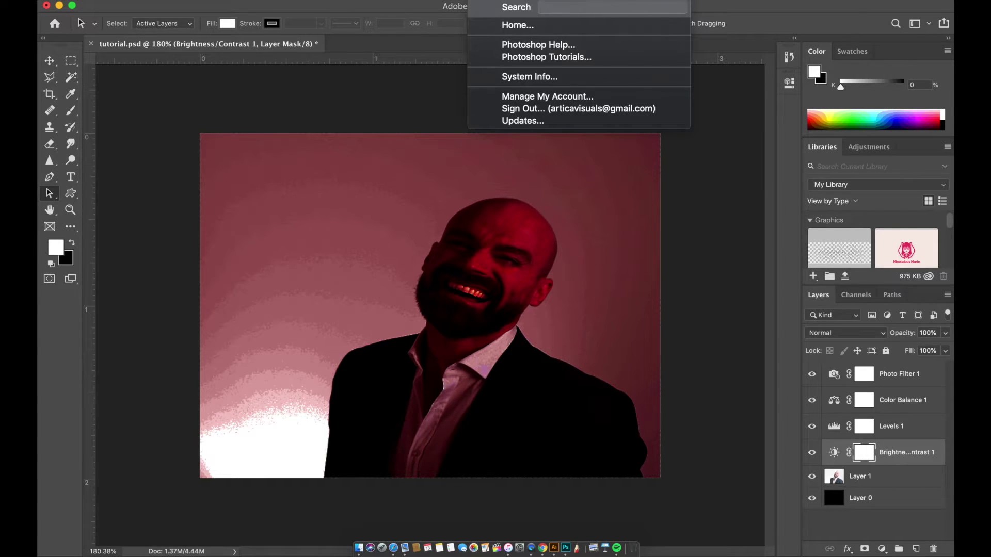
text(camera)
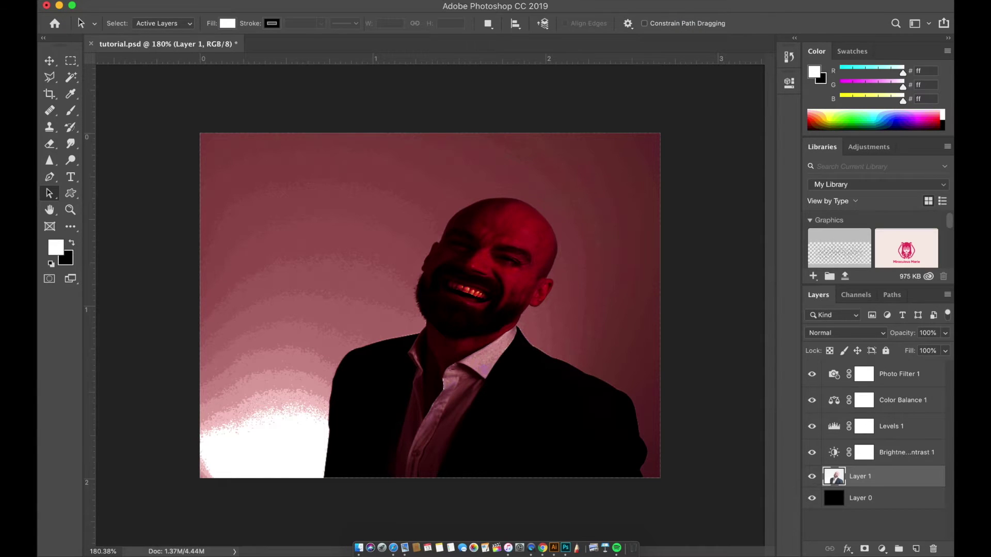
click(314, 1)
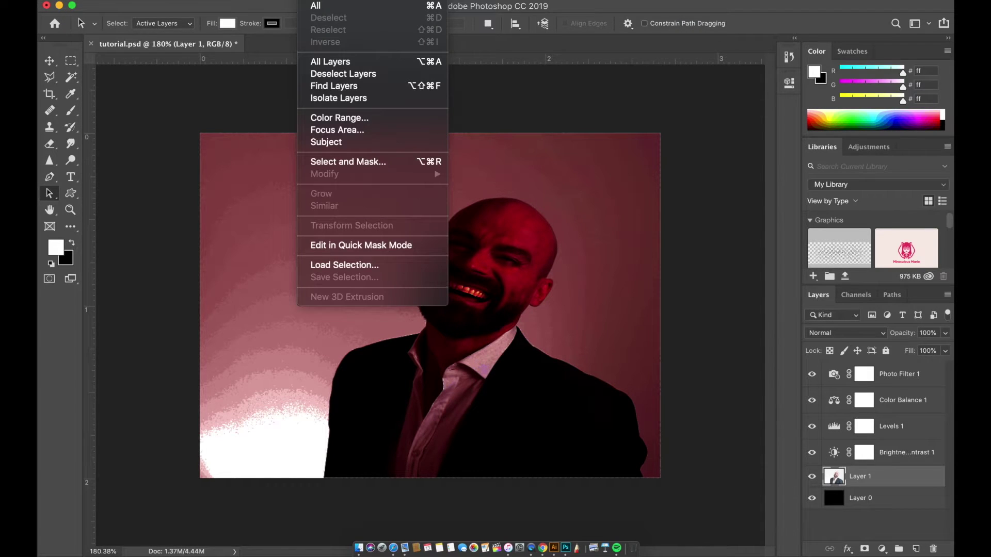
mouse_move(352, 0)
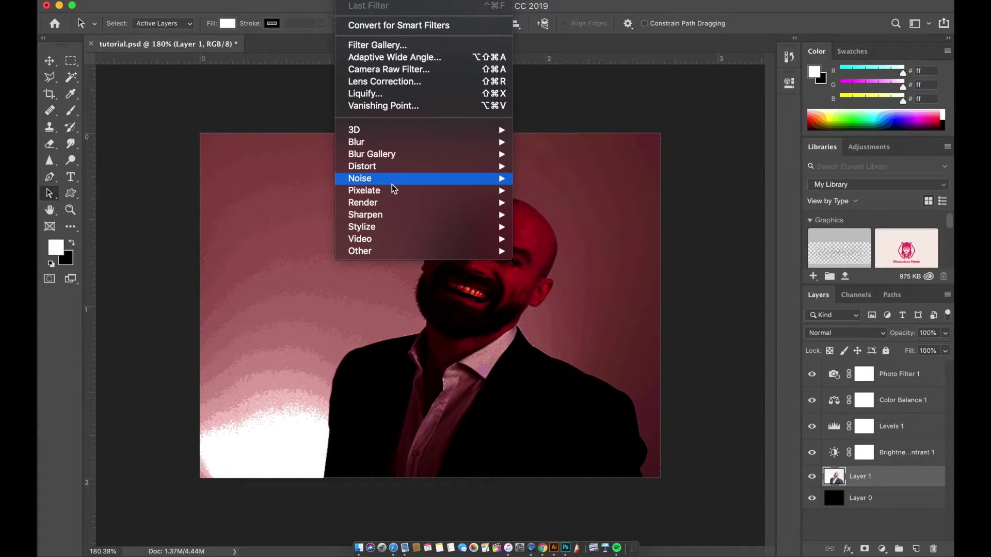
click(389, 69)
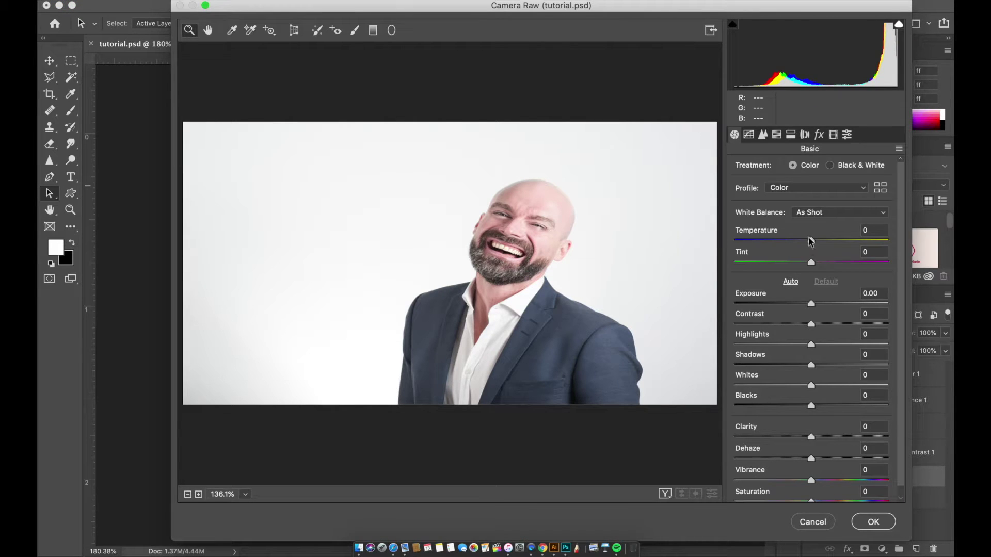
mouse_move(809, 241)
mouse_down()
mouse_move(787, 241)
mouse_move(841, 241)
mouse_move(823, 241)
mouse_up()
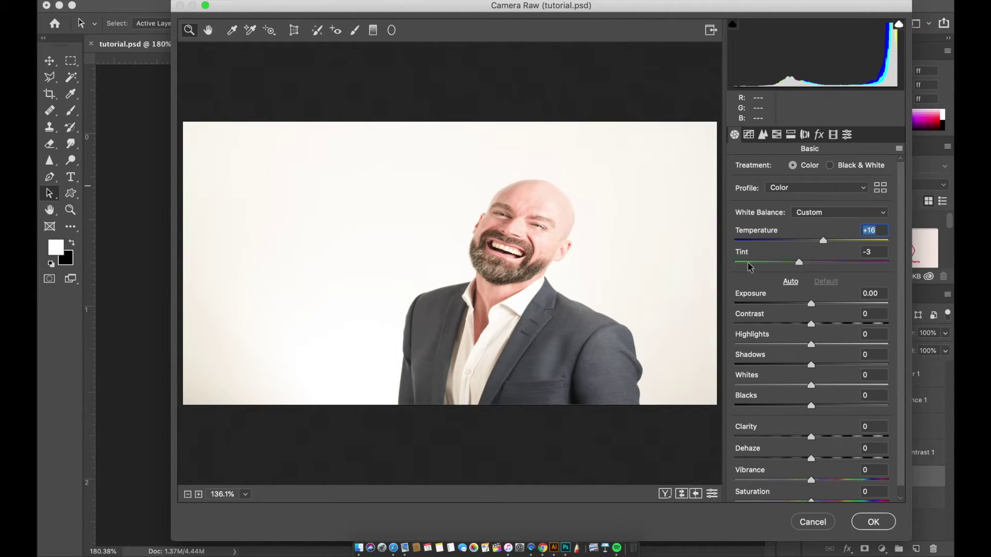
drag(749, 263, 791, 262)
Step: Set the Camera Raw exposure to +1.65 and contrast, highlights, shadows, whites and blacks to +100
drag(811, 304, 884, 321)
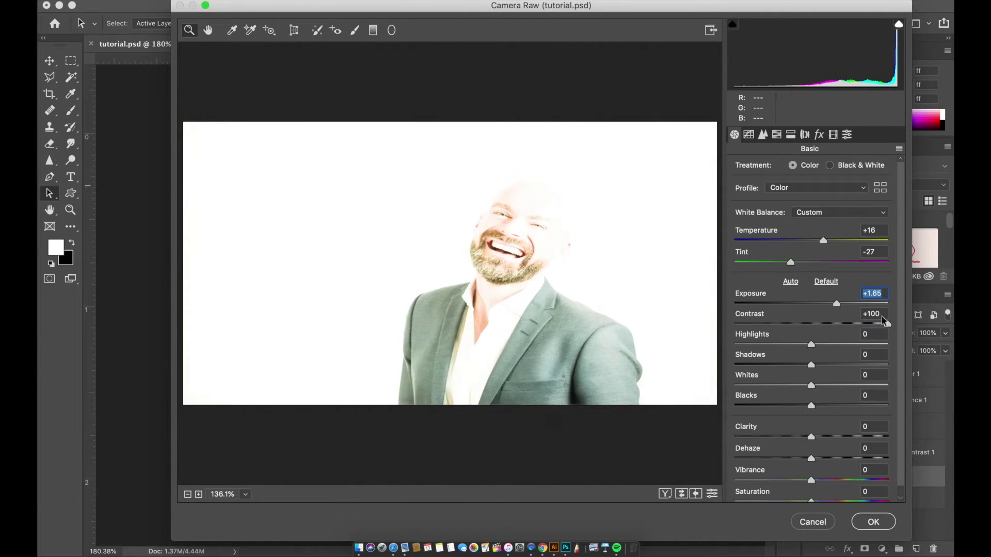
drag(811, 344, 888, 344)
drag(811, 365, 888, 365)
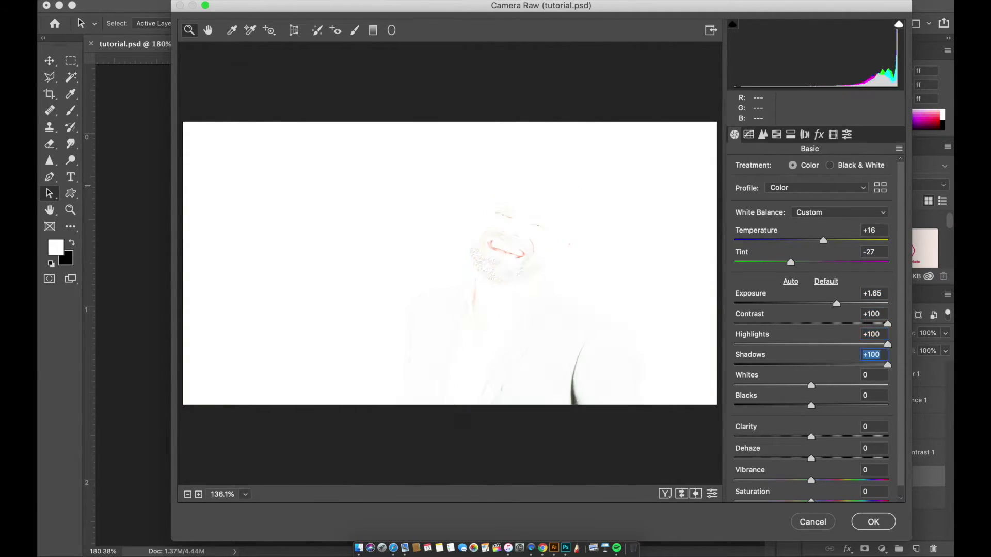
drag(815, 386, 888, 385)
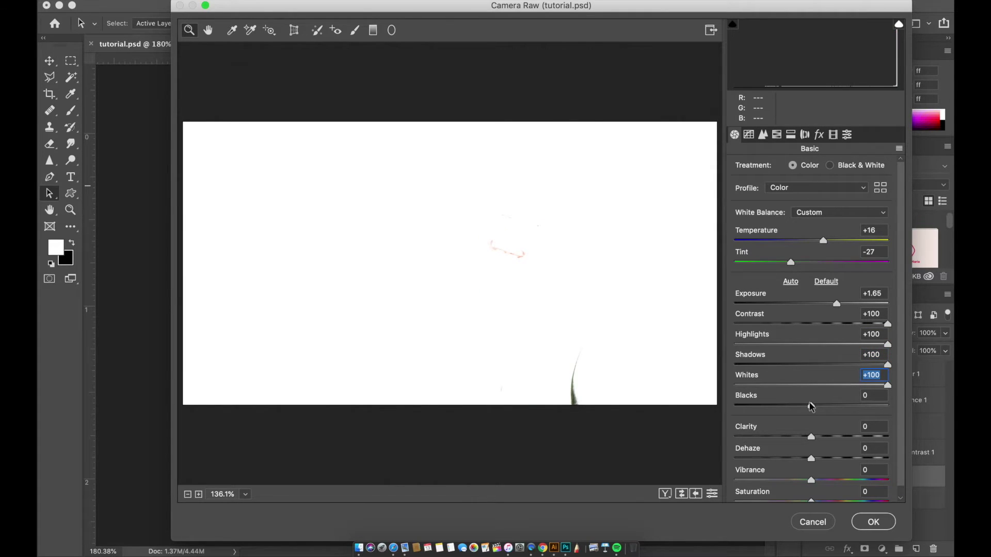
drag(811, 405, 888, 405)
Step: Set clarity to +96, dehaze and vibrance to +100, and raise saturation to its maximum in Camera Raw
drag(812, 438, 885, 438)
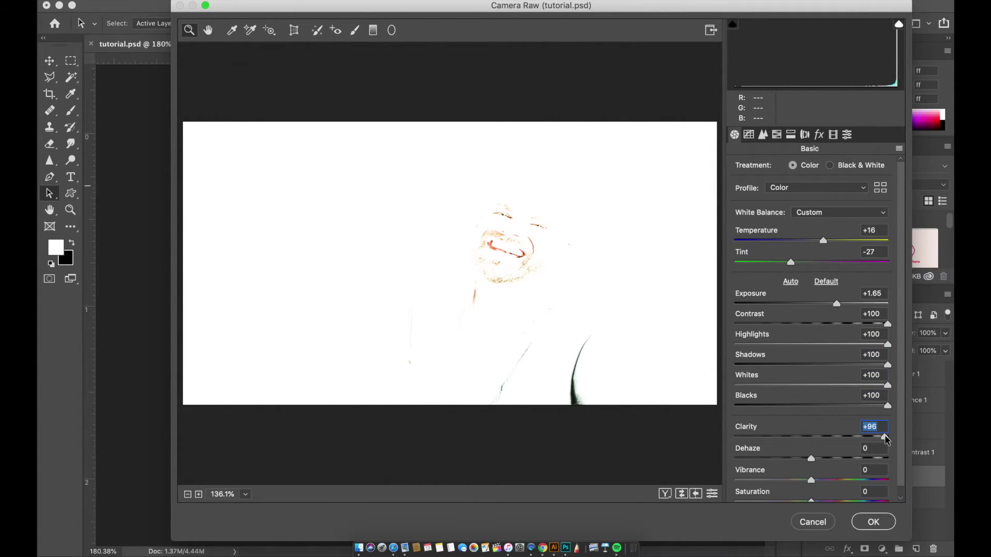
scroll(823, 444, down, 1)
drag(811, 448, 894, 470)
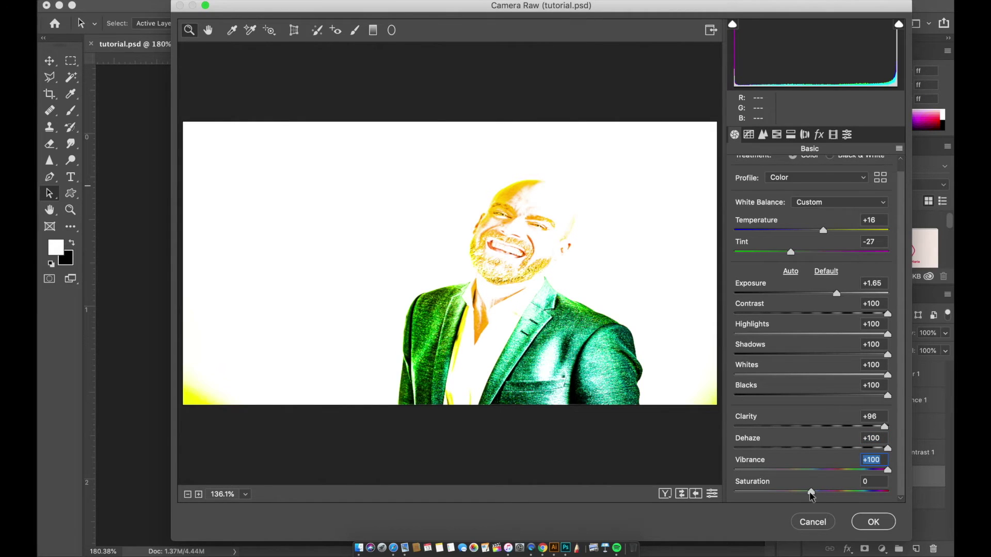
drag(811, 494, 912, 493)
Step: Set the parametric tone curve's highlights, lights and darks to -100 and lower its shadows to the minimum
click(749, 135)
drag(815, 375, 715, 375)
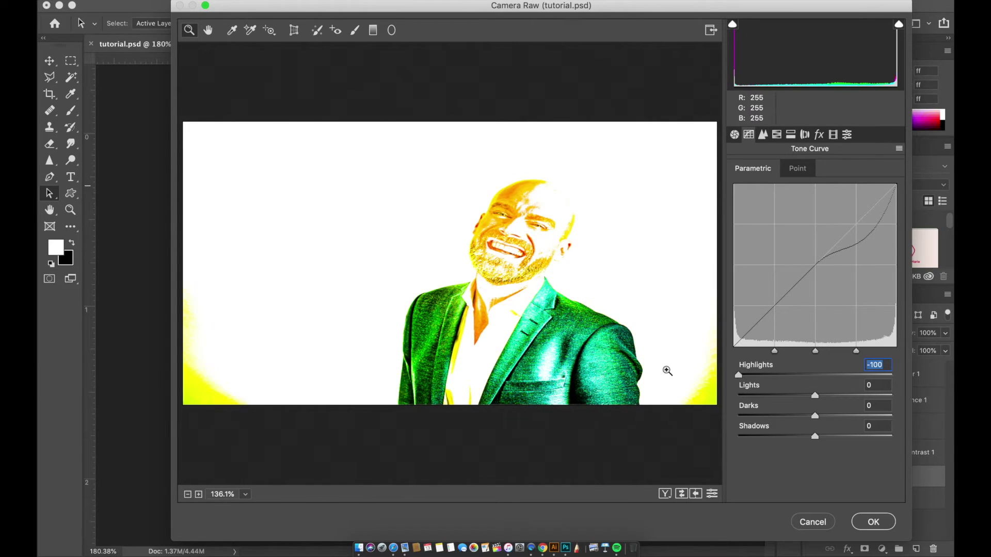
drag(816, 396, 711, 393)
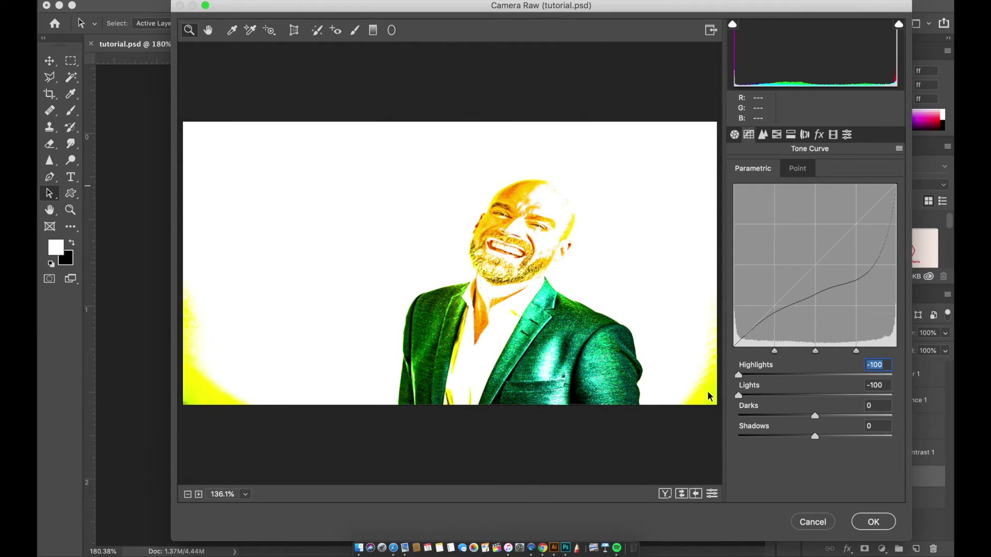
drag(816, 421, 728, 424)
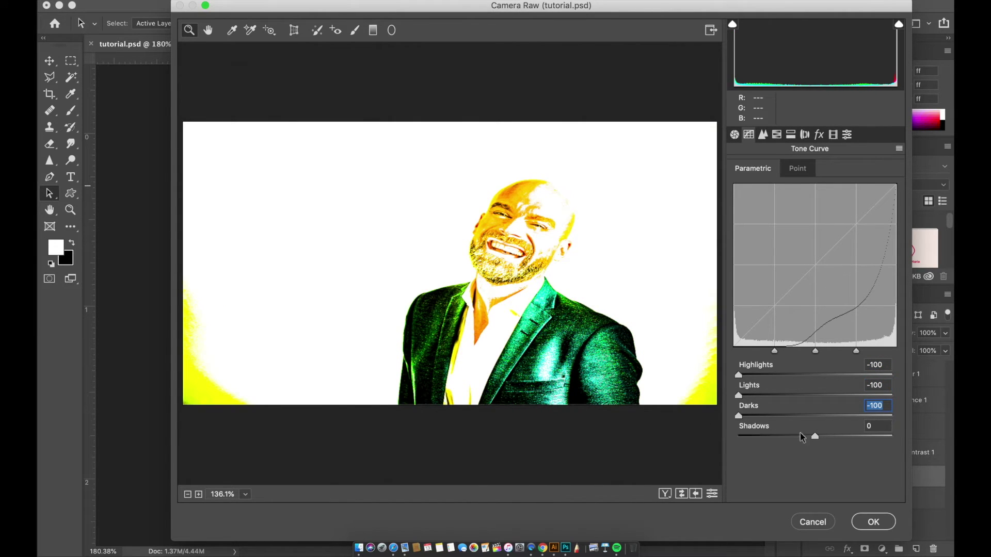
drag(803, 438, 736, 438)
Step: Set the grain amount to 100 and the Red Primary calibration hue to -100
click(819, 134)
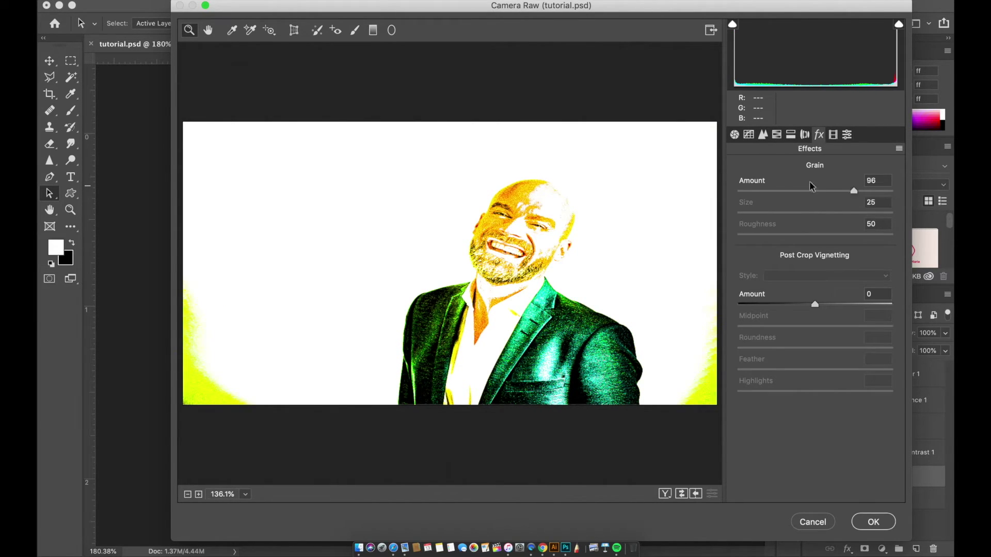
drag(739, 190, 849, 191)
drag(912, 190, 912, 185)
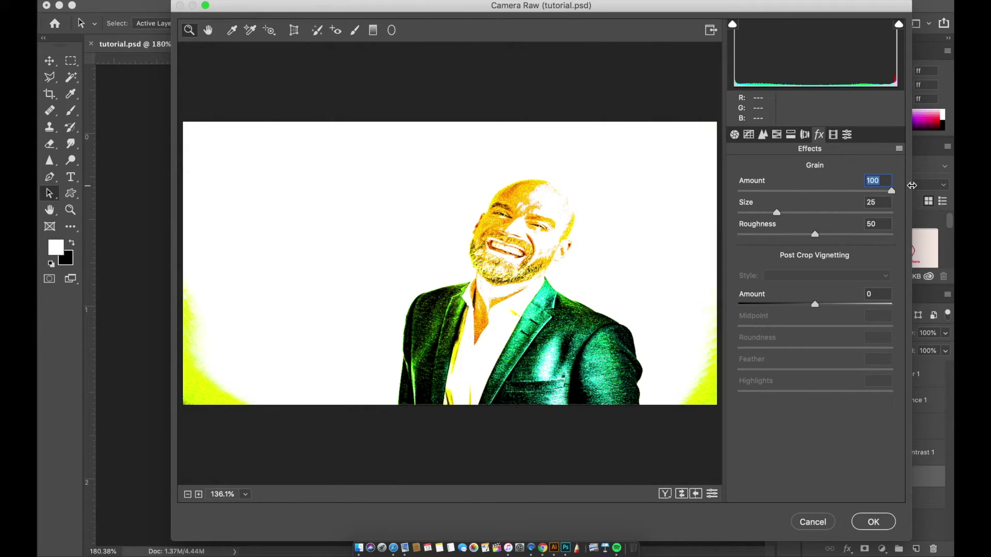
click(833, 136)
mouse_move(735, 258)
mouse_down()
mouse_move(844, 261)
mouse_move(737, 258)
mouse_up()
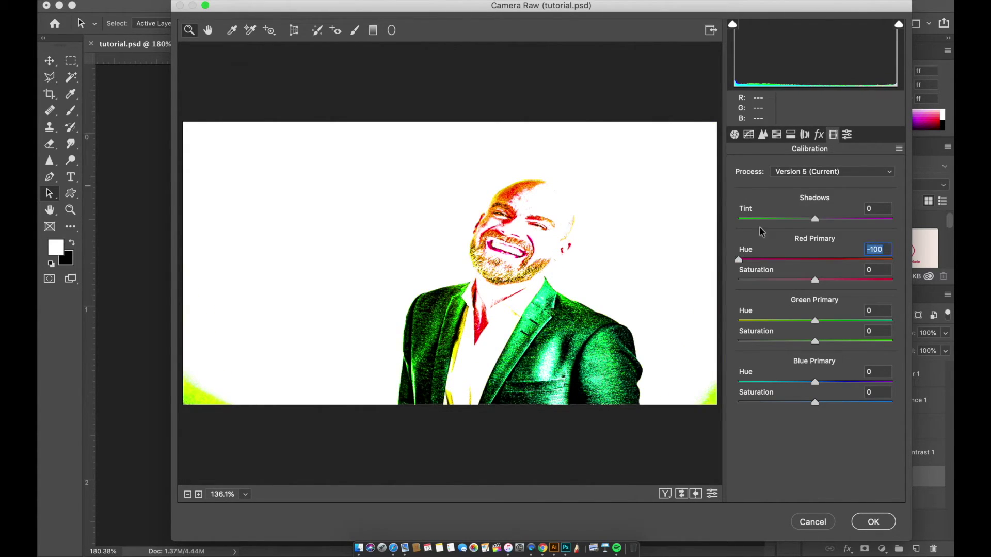
Step: Choose the Heavy vignetting preset and apply the Camera Raw filter to the portrait
click(848, 135)
click(757, 320)
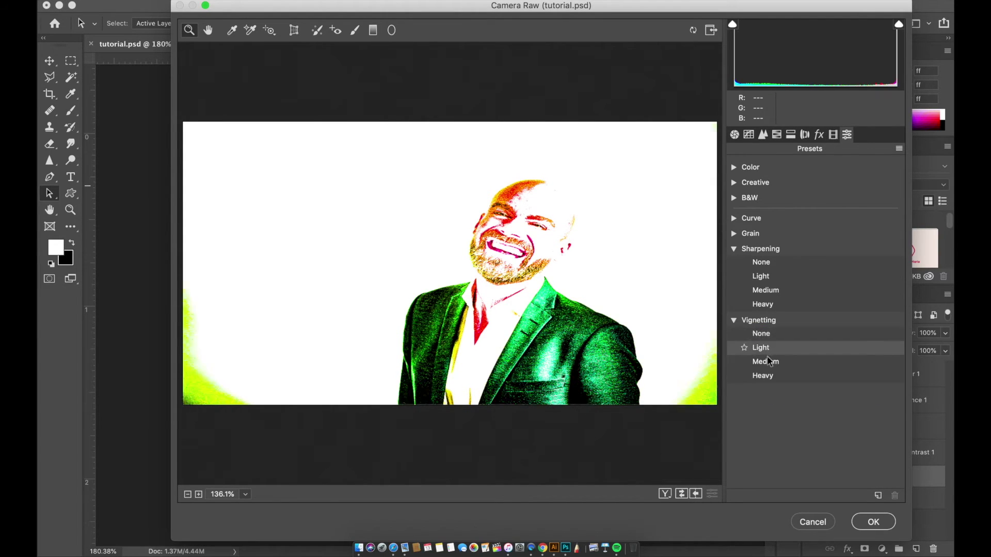
click(758, 378)
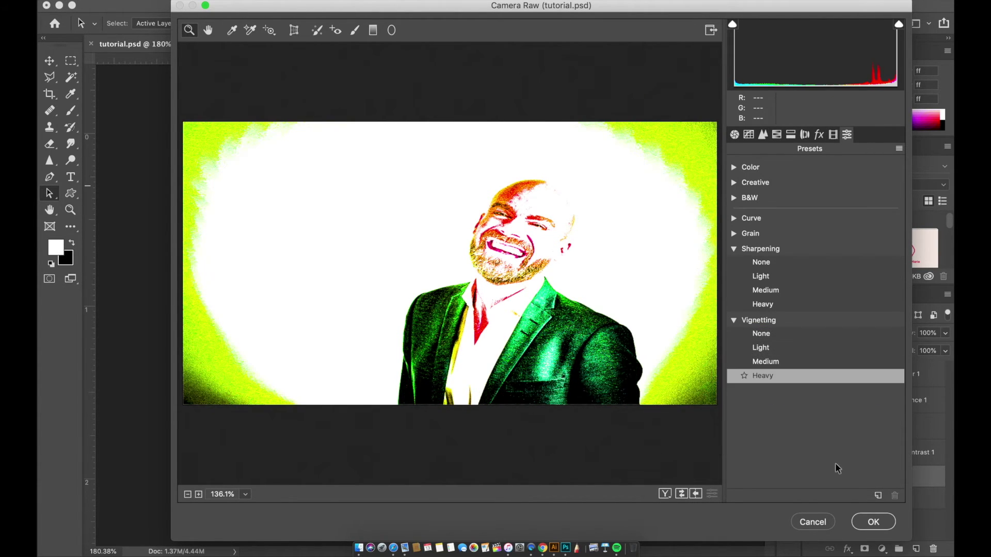
click(874, 523)
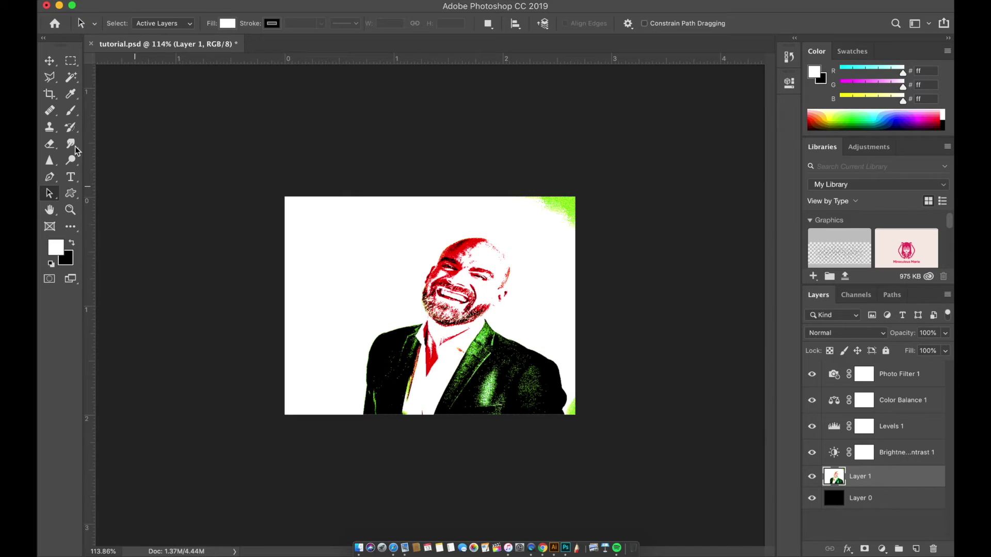
Step: Add a text box over the white area beside the man's head reading "I LEIK PHOTOSHOP"
click(72, 179)
drag(311, 232, 447, 306)
key(BackSpace)
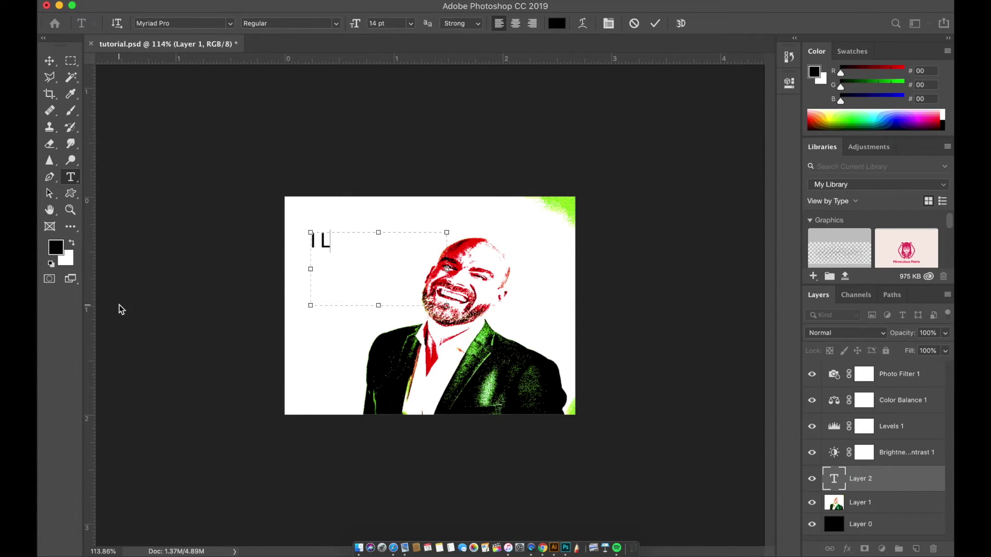
key(BackSpace)
text(I LEIK PHOTOSHOP)
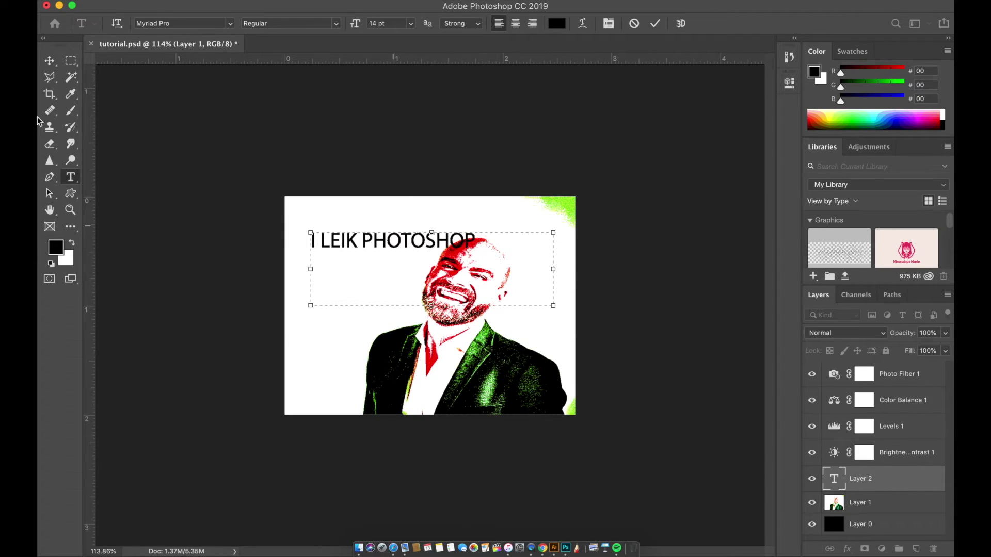
Step: Scale the text down, position it in the white area beside the man's head and rotate it to slope upward
click(49, 61)
mouse_move(358, 241)
mouse_down()
mouse_move(356, 269)
mouse_move(385, 248)
mouse_move(366, 229)
mouse_move(362, 253)
mouse_up()
key(ctrl+t)
drag(518, 332, 478, 323)
key(Return)
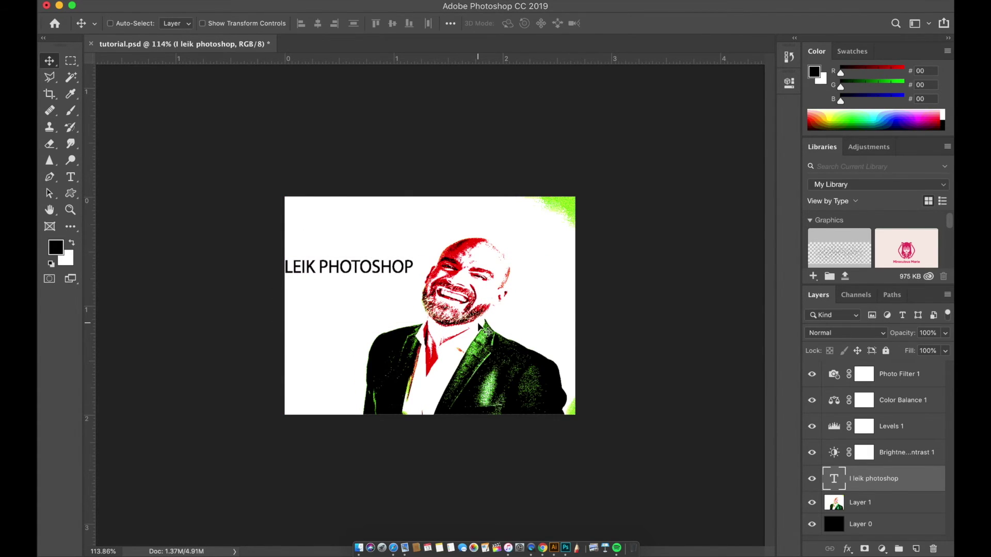
drag(380, 291, 421, 294)
key(super+t)
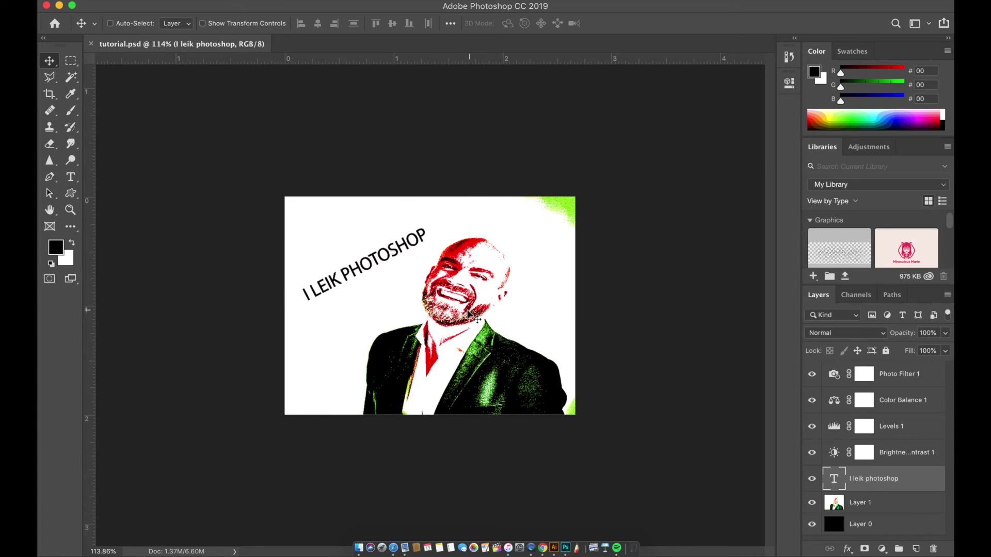
Step: Select the portrait photo's layer below the text layer
click(885, 510)
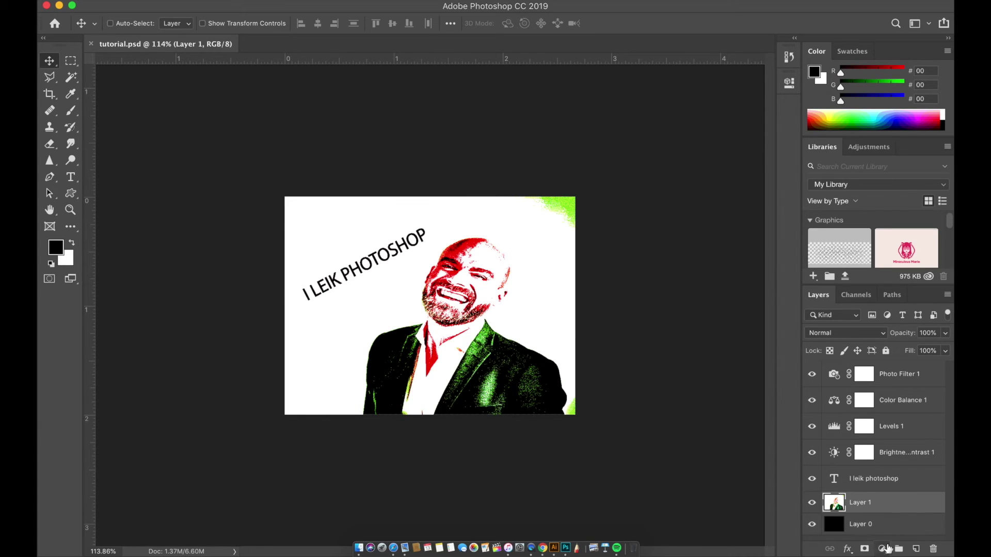